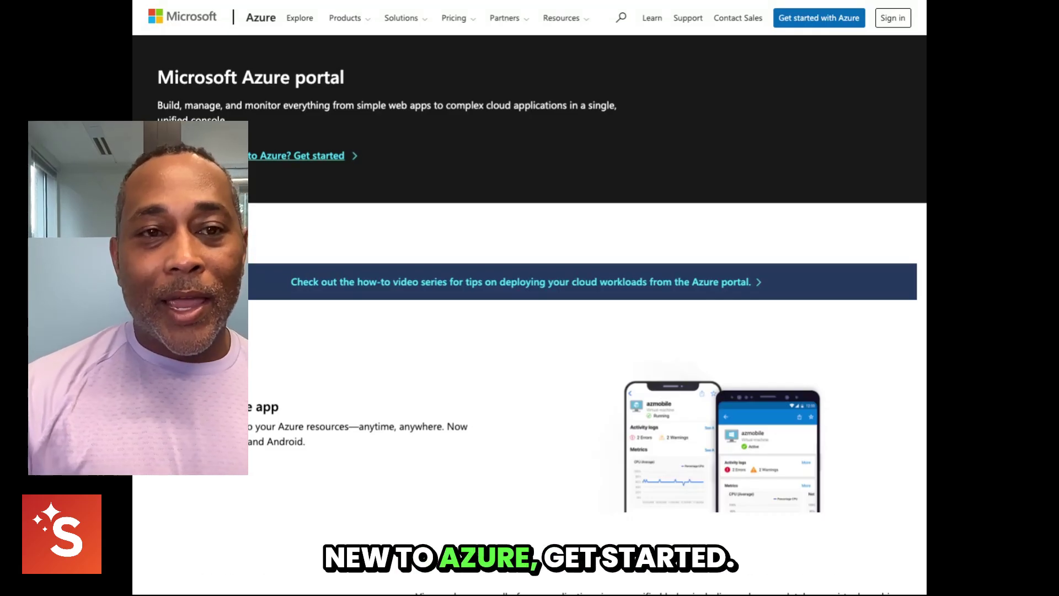
- Open the Azure free-account page via Get started and switch to the Microsoft account picker tab
{"action": "left_click", "coordinate": [292, 156]}
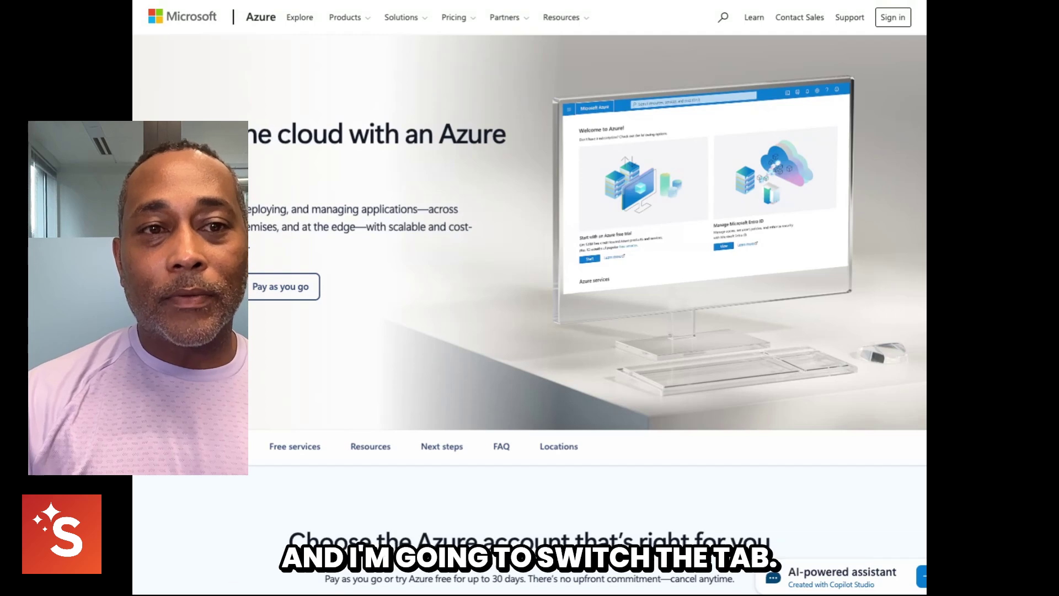
{"action": "key", "text": "ctrl+Tab"}
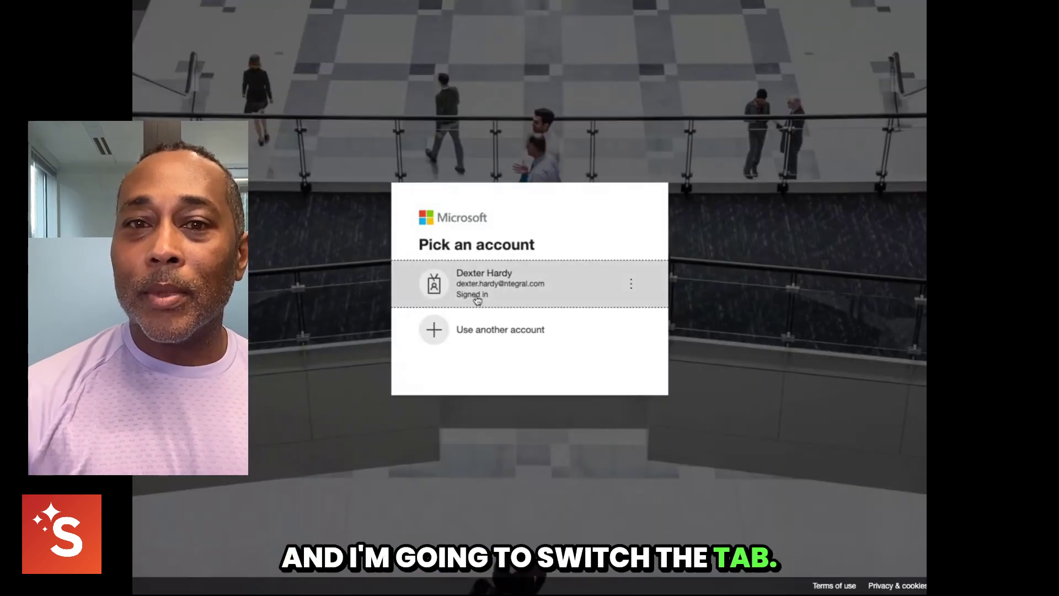
- Choose another account, enter the work email, and begin creating a new Microsoft account
{"action": "left_click", "coordinate": [491, 330]}
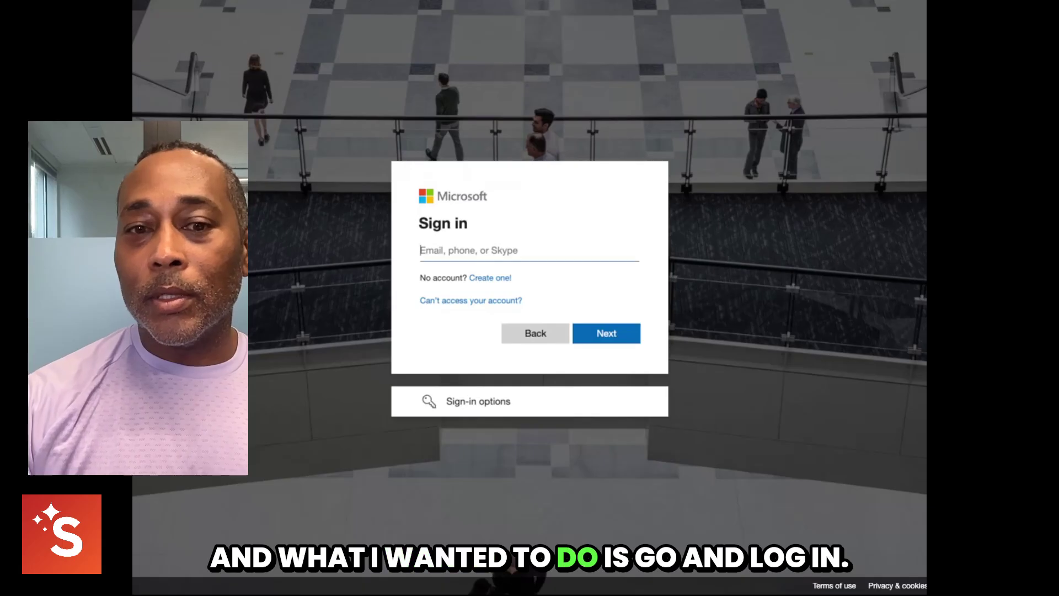
{"action": "left_click", "coordinate": [486, 301]}
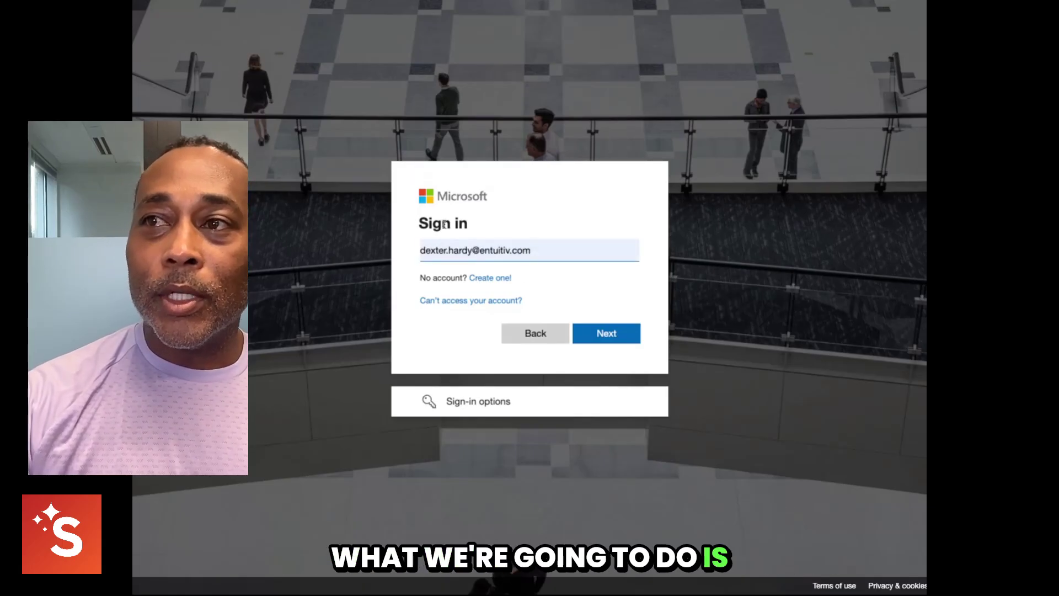
{"action": "left_click", "coordinate": [490, 278]}
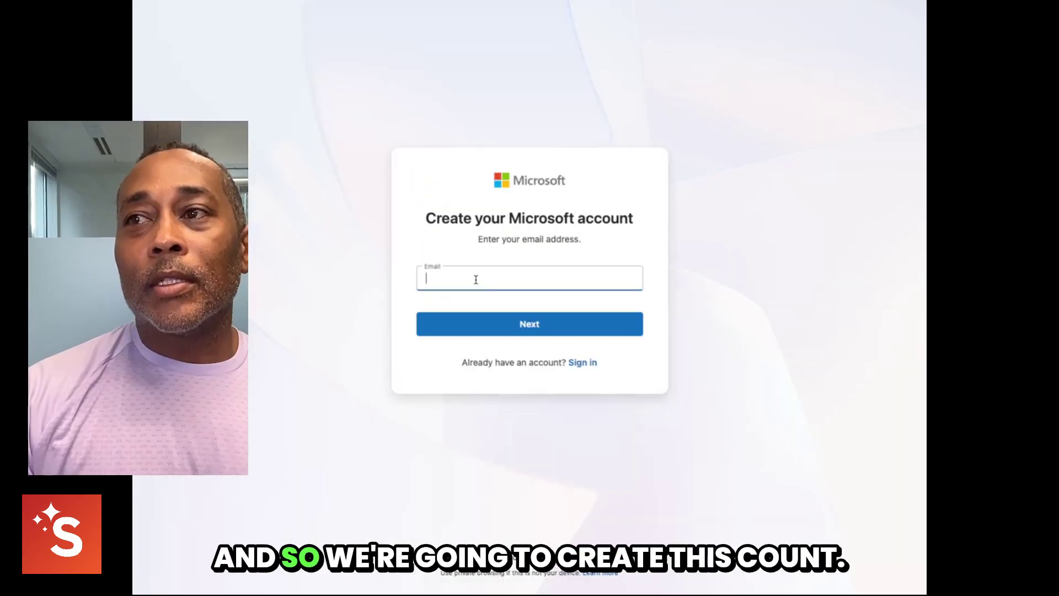
- Submit the suggested work email, then the first and last name, for the new Microsoft account
{"action": "left_click", "coordinate": [476, 280]}
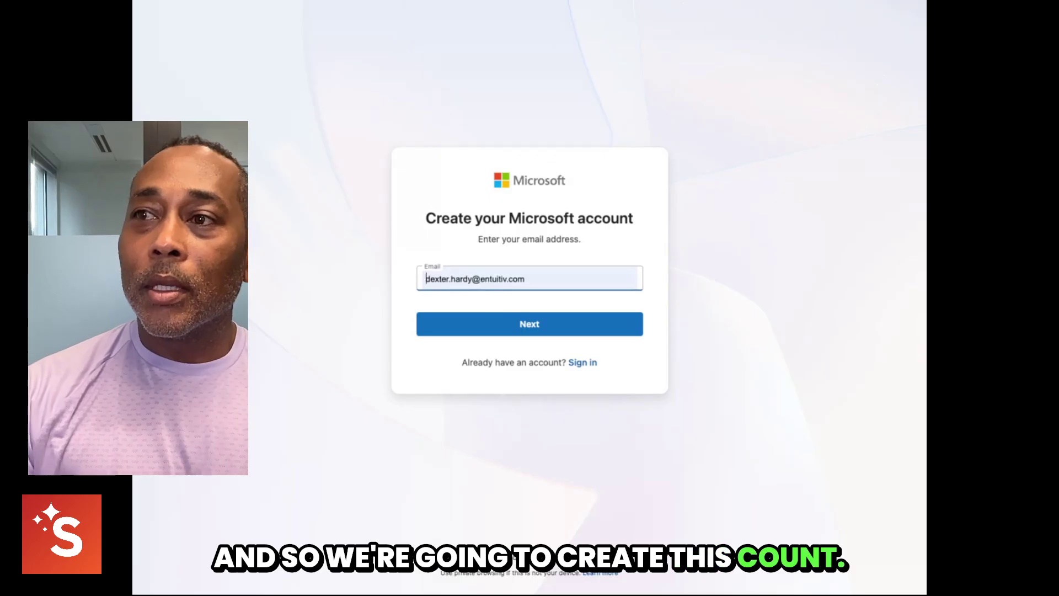
{"action": "left_click", "coordinate": [540, 341]}
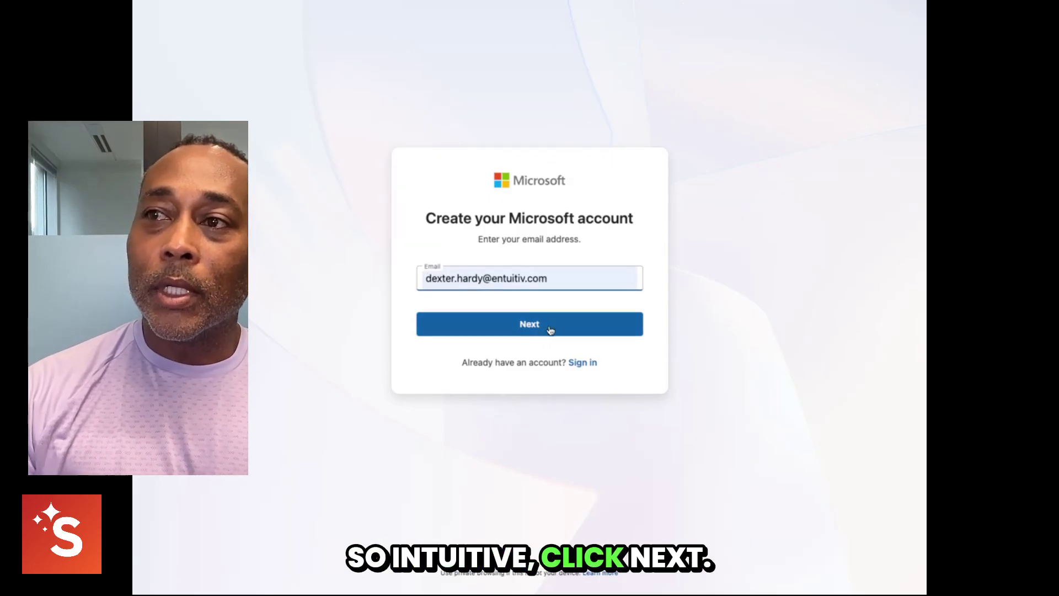
{"action": "left_click", "coordinate": [545, 337]}
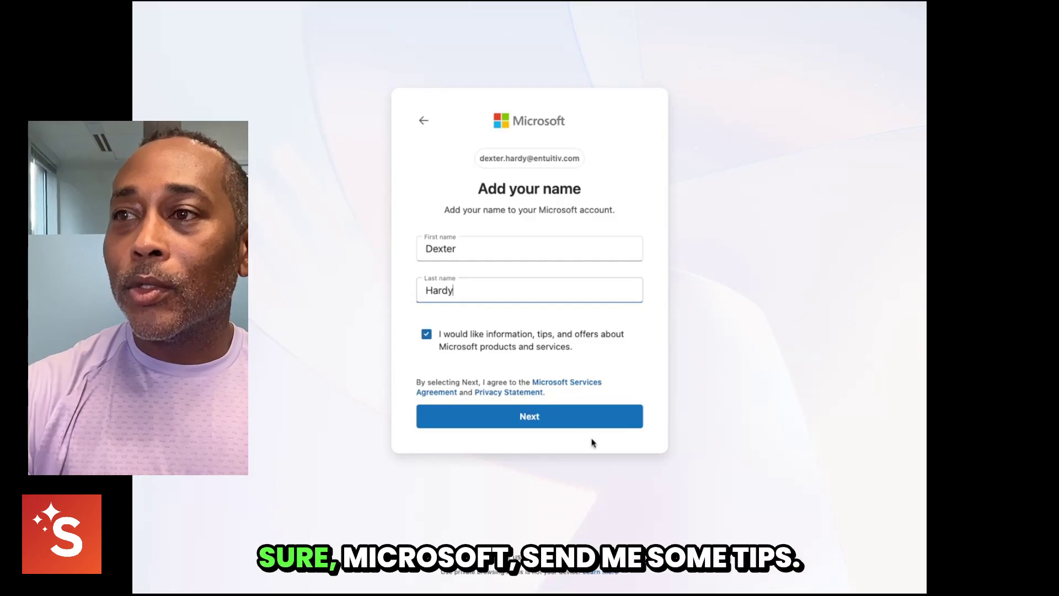
{"action": "left_click", "coordinate": [546, 422]}
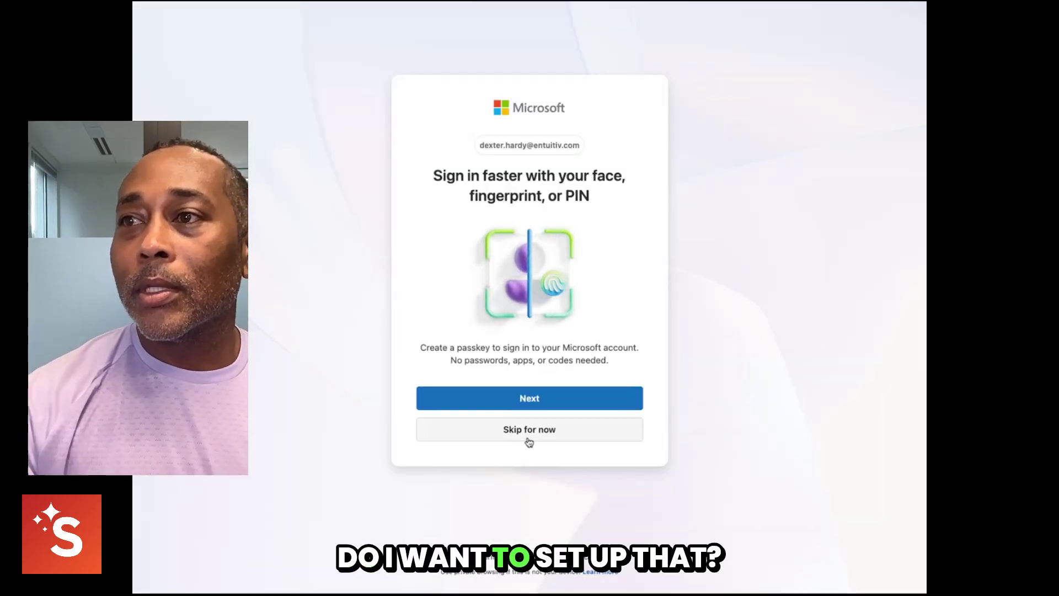
- Skip passkey setup, dismiss the chat popup, and choose organizational use with the autofilled organization name
{"action": "left_click", "coordinate": [513, 430]}
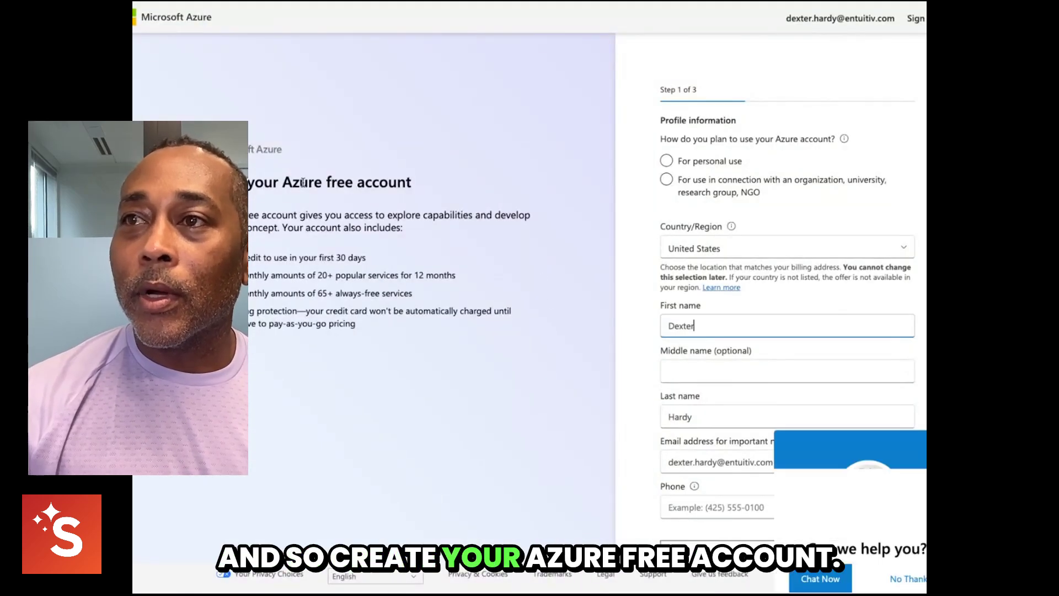
{"action": "left_click", "coordinate": [903, 570]}
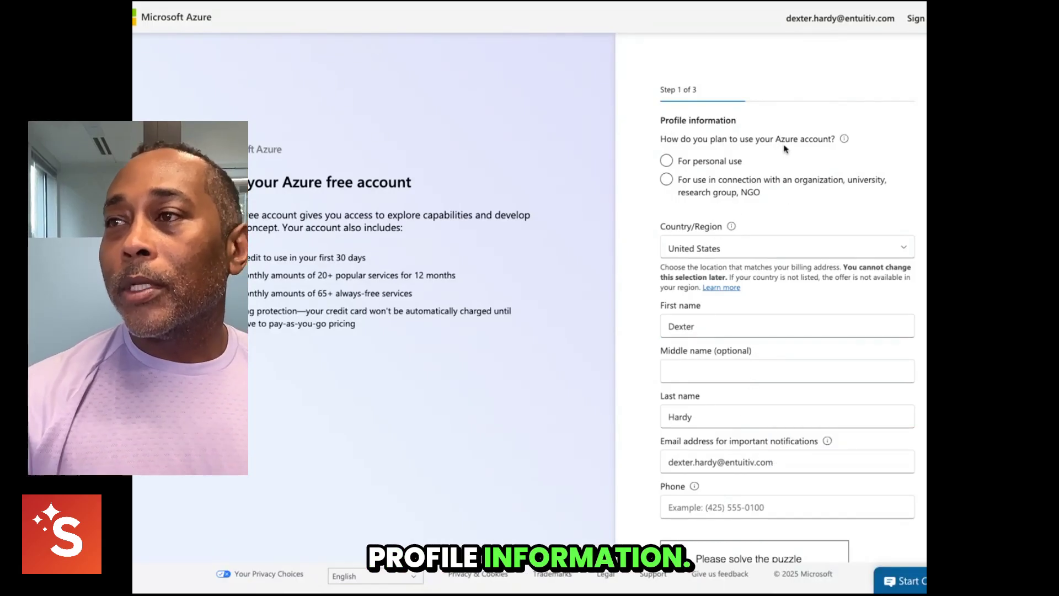
{"action": "left_click", "coordinate": [669, 181]}
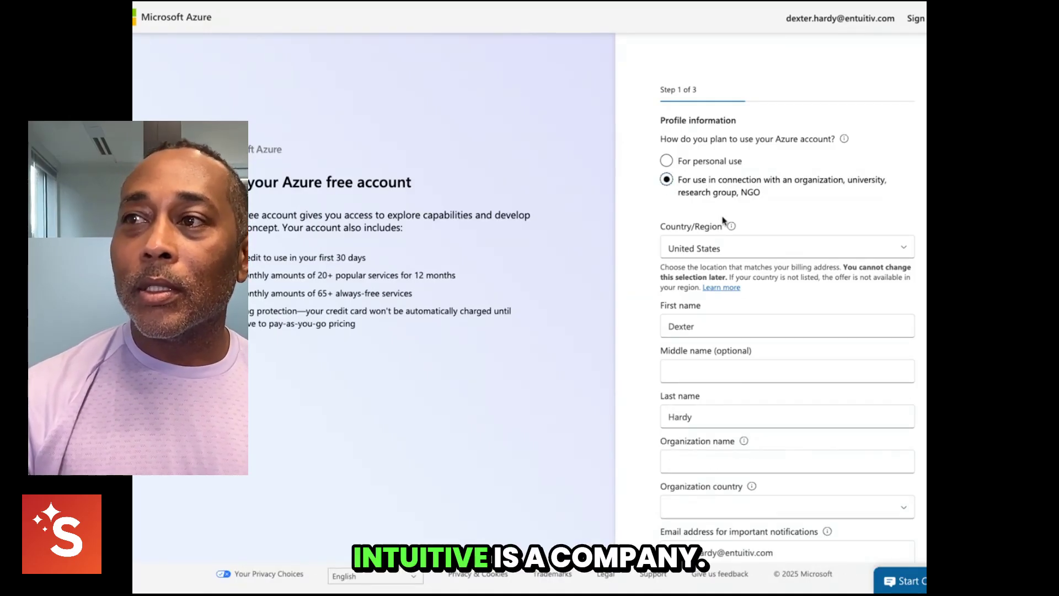
{"action": "scroll", "coordinate": [724, 273], "scroll_direction": "down", "scroll_amount": 3}
{"action": "left_click", "coordinate": [699, 331]}
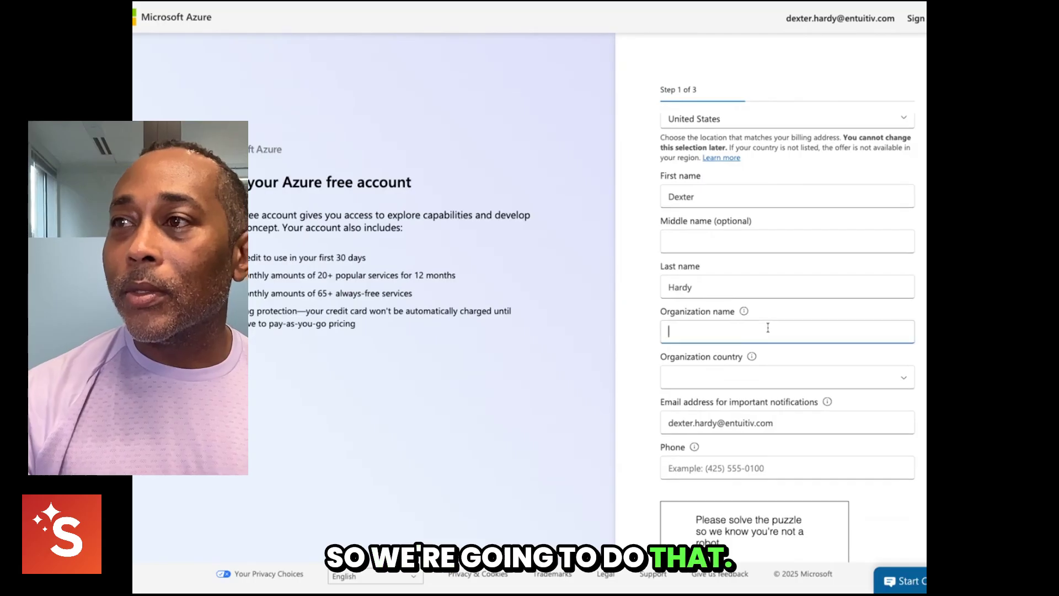
{"action": "left_click", "coordinate": [754, 357]}
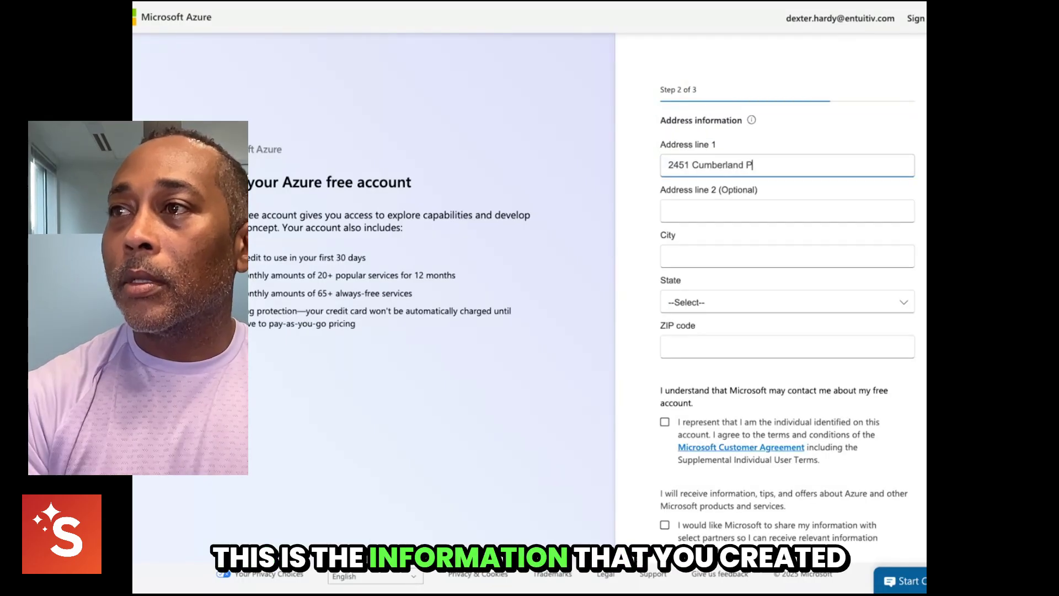
- Accept the suggested street address and enter the suite number as Address line 2
{"action": "type", "text": "arkway"}
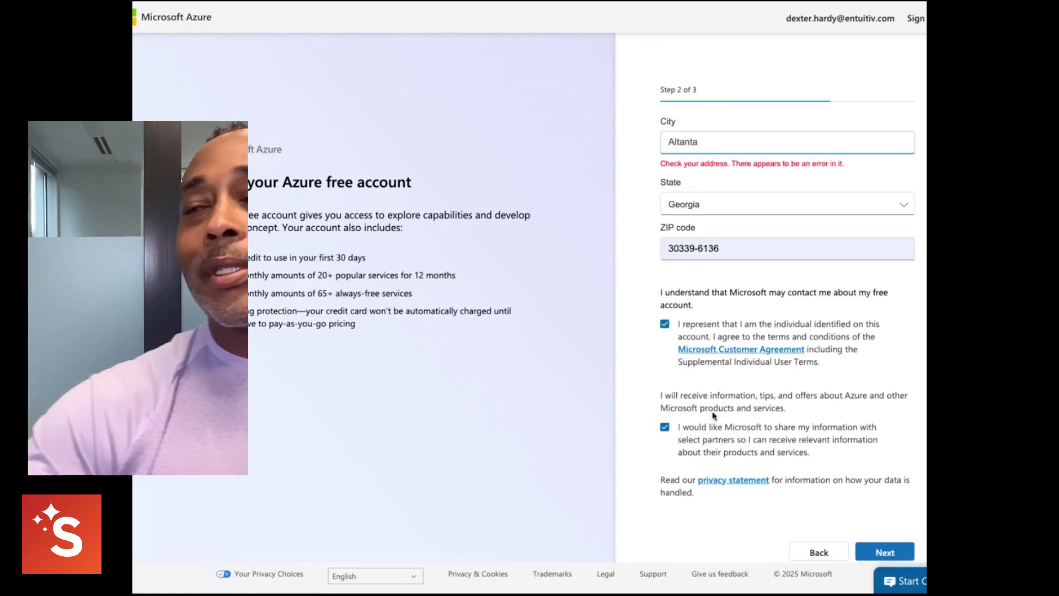
{"action": "scroll", "coordinate": [720, 190], "scroll_direction": "up", "scroll_amount": 3}
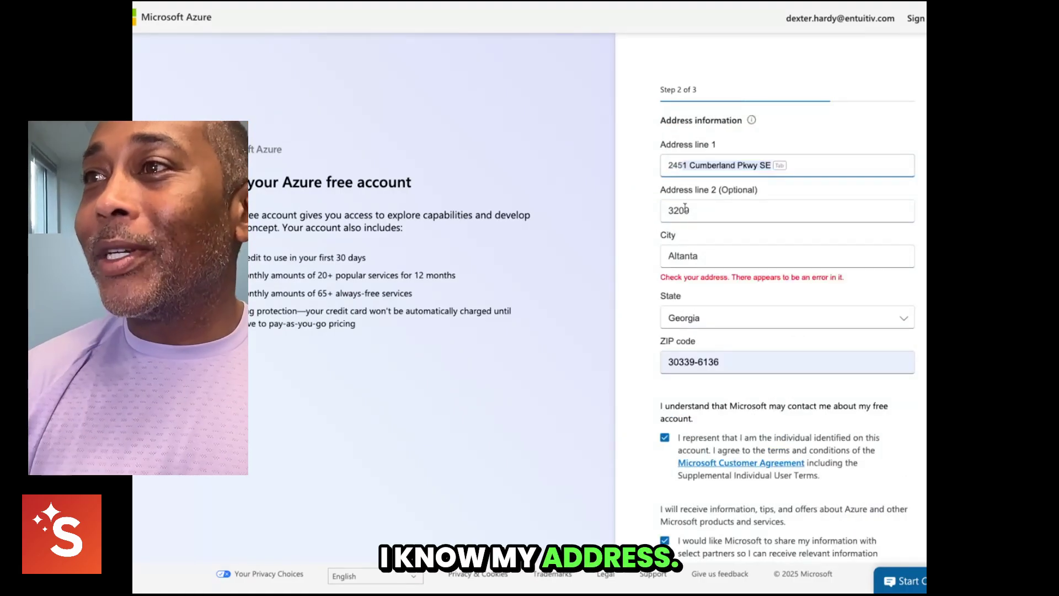
{"action": "key", "text": "Tab"}
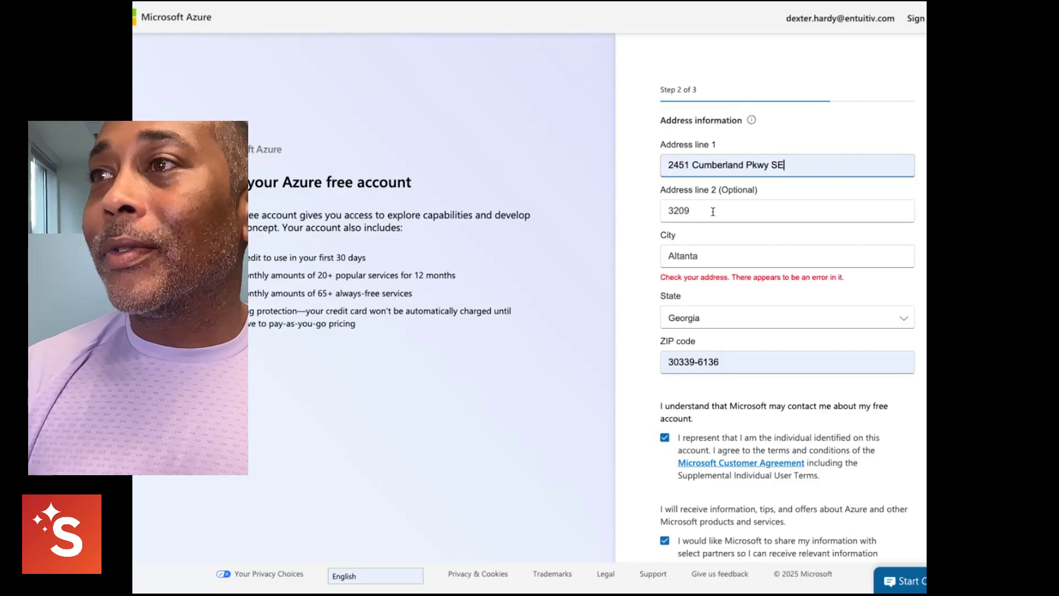
{"action": "triple_click", "coordinate": [713, 212]}
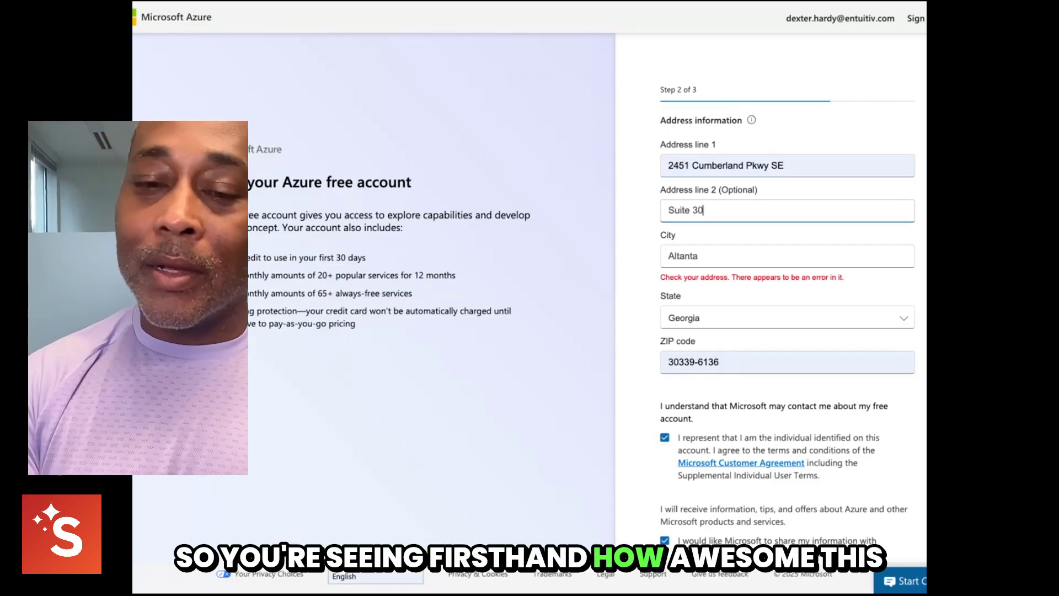
{"action": "key", "text": "BackSpace"}
- Correct the misspelled city to ATLANTA and submit the address step
{"action": "triple_click", "coordinate": [665, 257]}
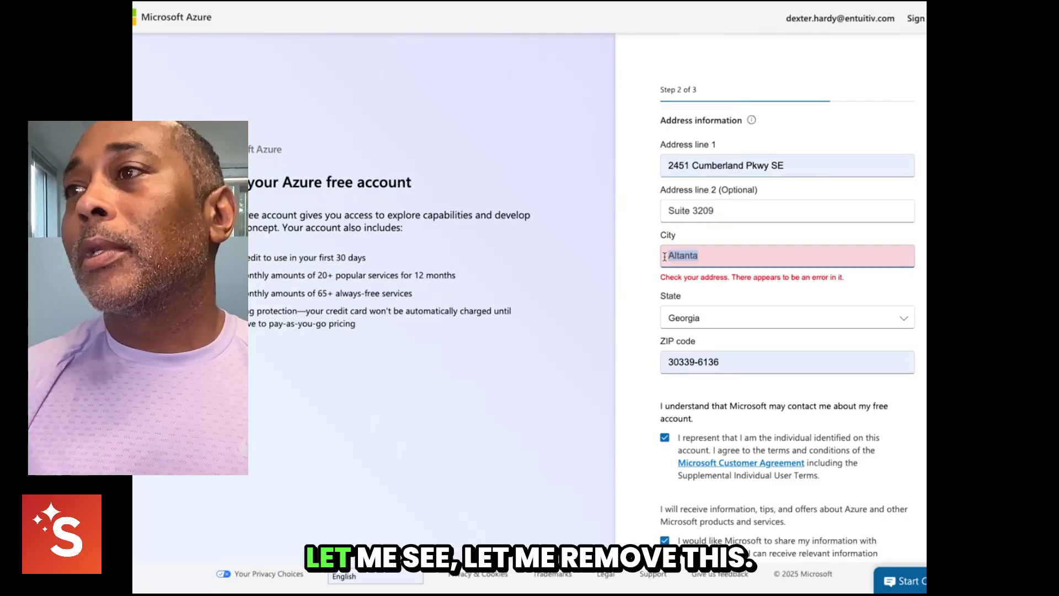
{"action": "key", "text": "BackSpace"}
{"action": "type", "text": "Atl"}
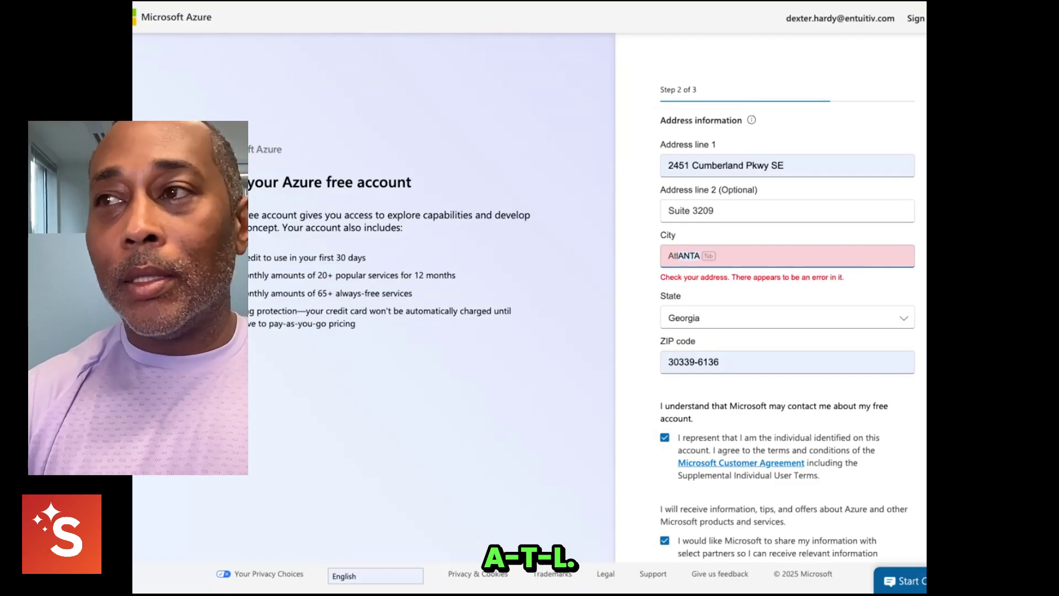
{"action": "key", "text": "Tab"}
{"action": "left_click", "coordinate": [737, 319]}
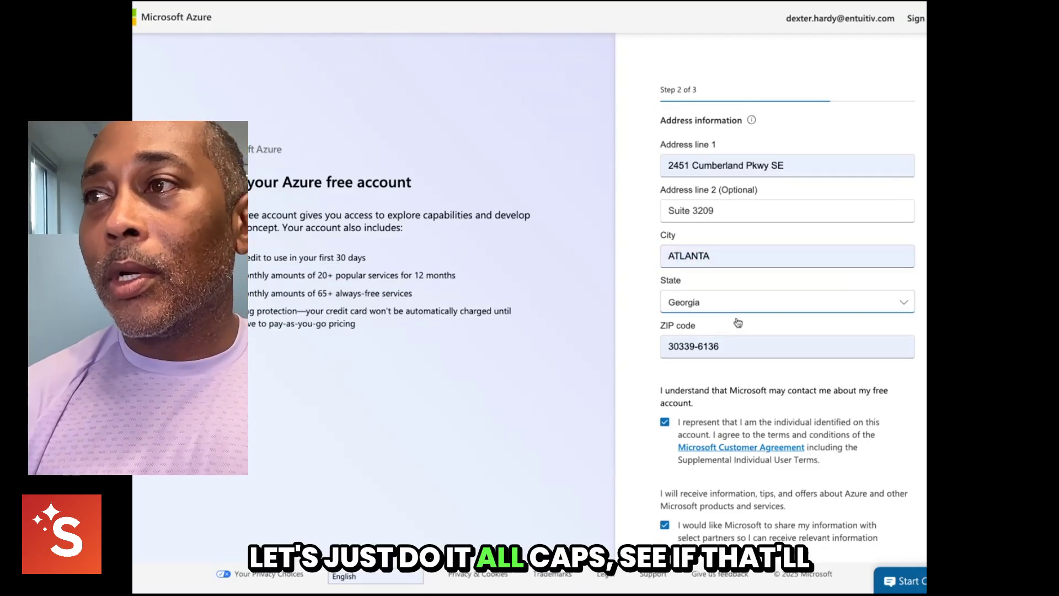
{"action": "scroll", "coordinate": [829, 527], "scroll_direction": "down", "scroll_amount": 3}
{"action": "left_click", "coordinate": [886, 517]}
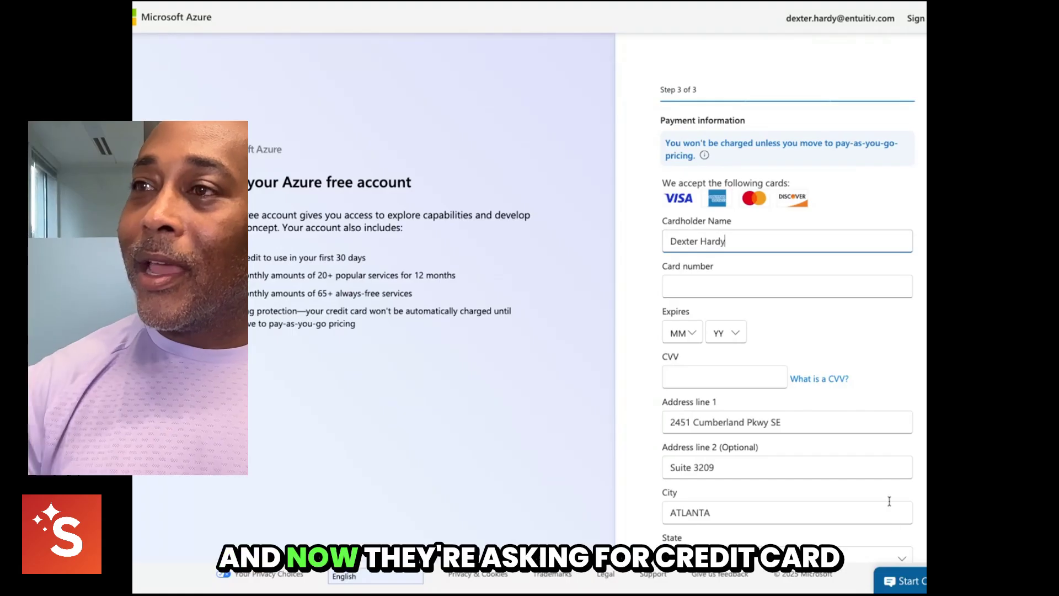
- Review the prefilled payment form, sign up, and continue past the account-protection notice
{"action": "scroll", "coordinate": [761, 382], "scroll_direction": "down", "scroll_amount": 2}
{"action": "scroll", "coordinate": [761, 382], "scroll_direction": "down", "scroll_amount": 2}
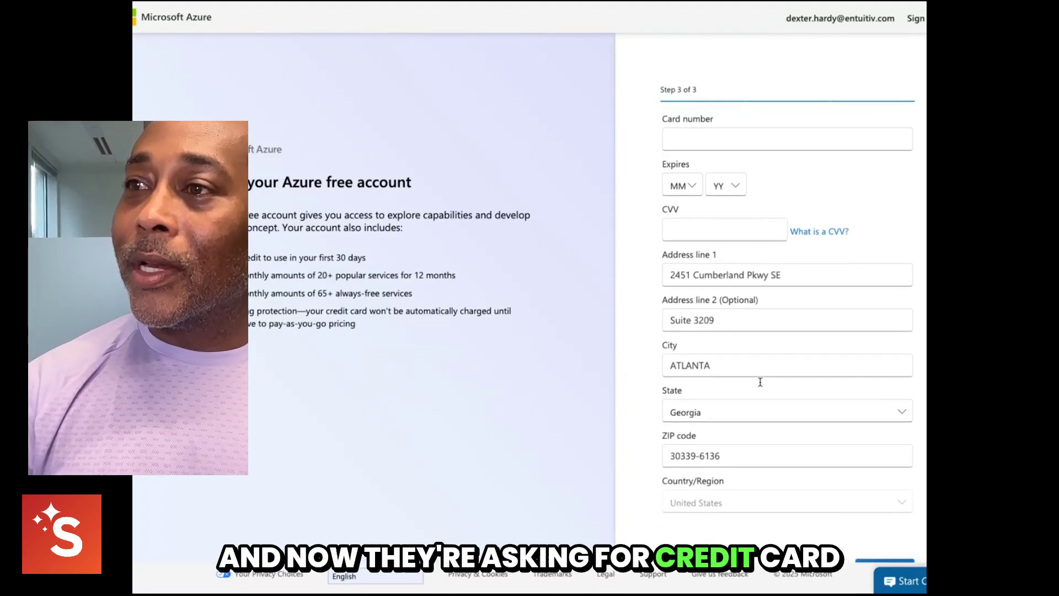
{"action": "scroll", "coordinate": [760, 379], "scroll_direction": "up", "scroll_amount": 3}
{"action": "scroll", "coordinate": [788, 323], "scroll_direction": "up", "scroll_amount": 1}
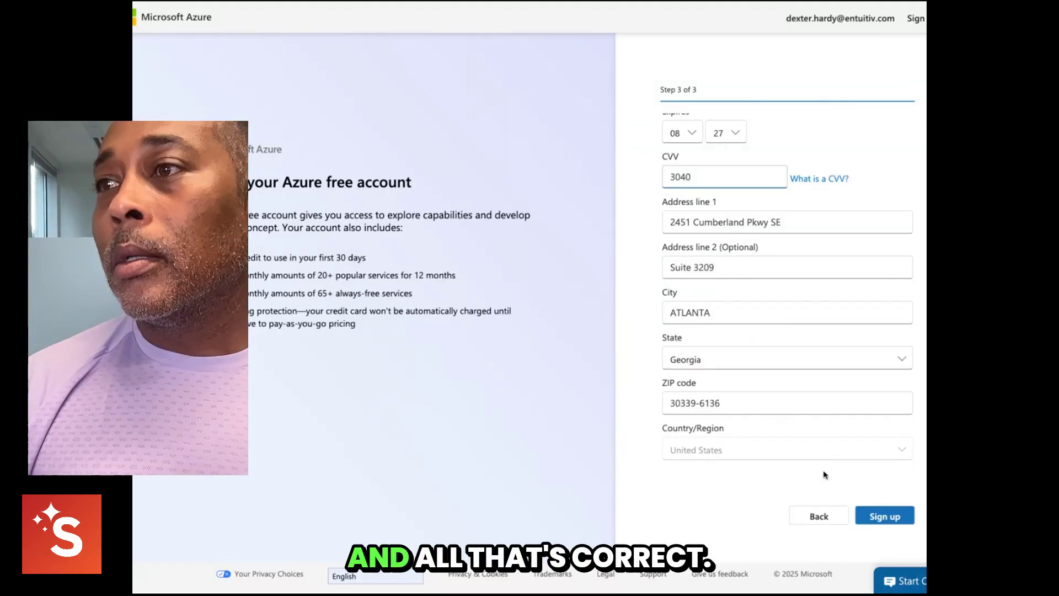
{"action": "left_click", "coordinate": [884, 514]}
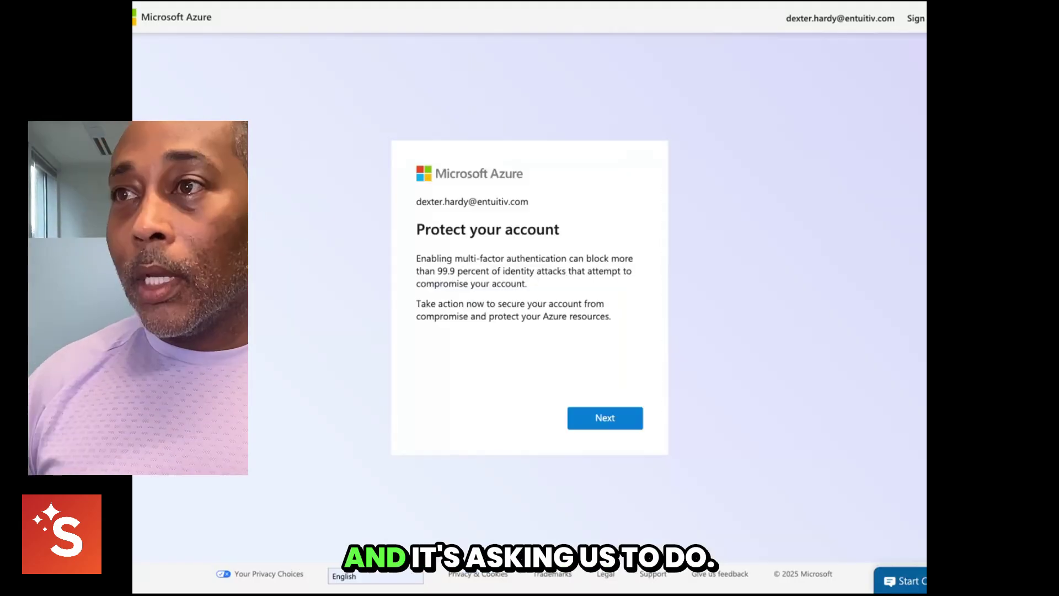
{"action": "left_click", "coordinate": [627, 427]}
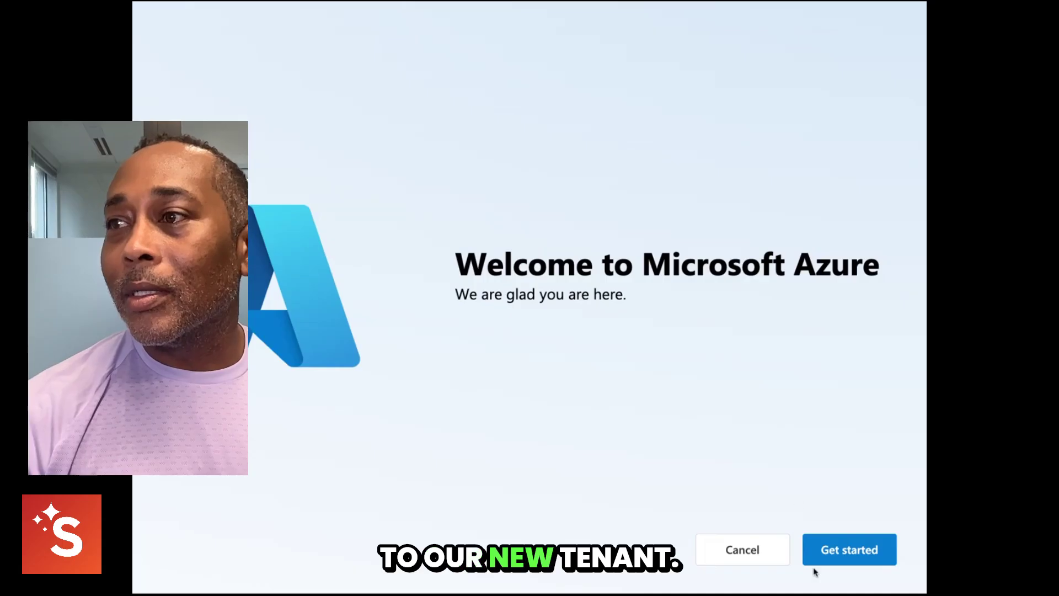
- Tick the AI and ML, Architect, cloud-native apps and Manage IT resources goals in the welcome setup
{"action": "left_click", "coordinate": [835, 563]}
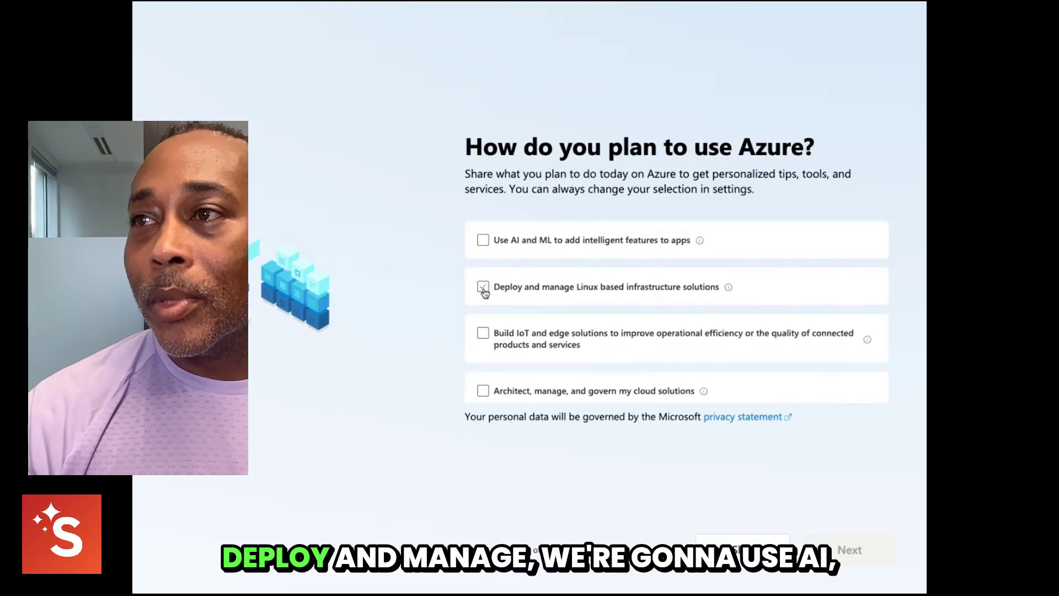
{"action": "left_click", "coordinate": [483, 286]}
{"action": "left_click", "coordinate": [483, 240]}
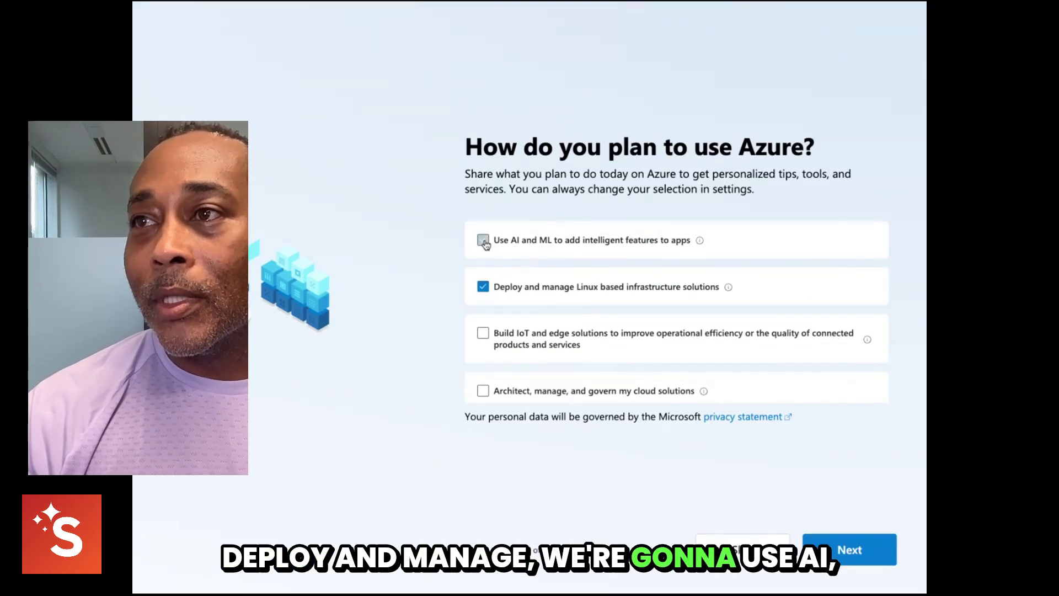
{"action": "scroll", "coordinate": [619, 311], "scroll_direction": "down", "scroll_amount": 1}
{"action": "scroll", "coordinate": [619, 312], "scroll_direction": "down", "scroll_amount": 1}
{"action": "left_click", "coordinate": [484, 307]}
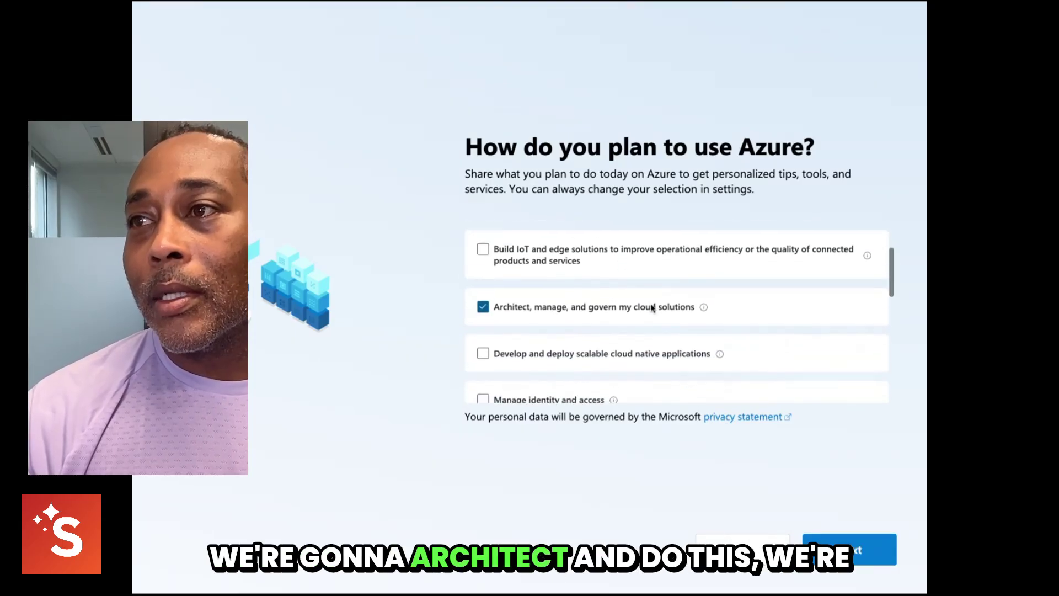
{"action": "scroll", "coordinate": [508, 315], "scroll_direction": "down", "scroll_amount": 1}
{"action": "left_click", "coordinate": [498, 325]}
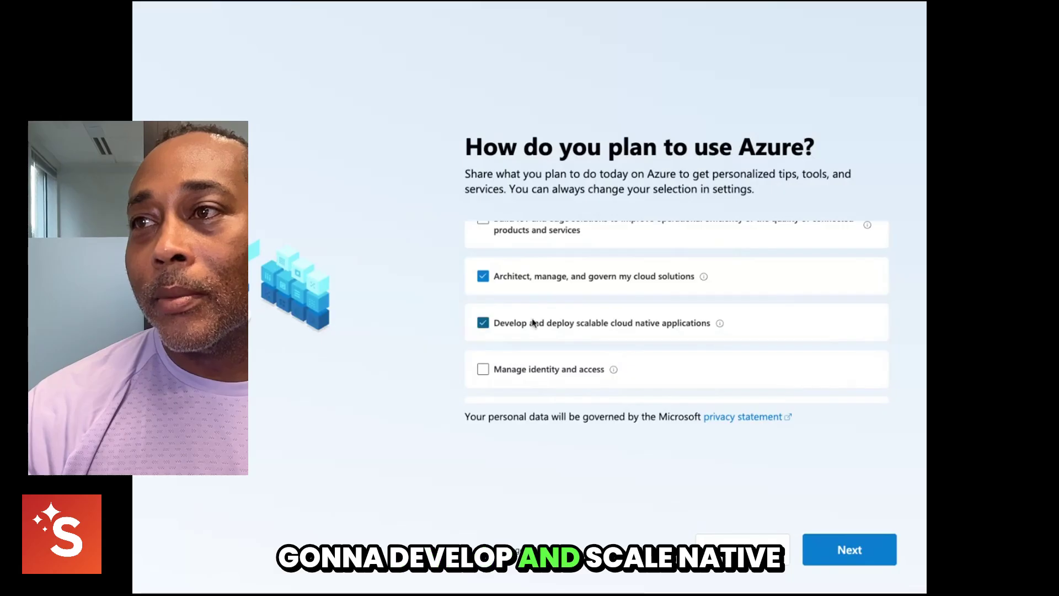
{"action": "scroll", "coordinate": [604, 324], "scroll_direction": "down", "scroll_amount": 1}
{"action": "scroll", "coordinate": [604, 324], "scroll_direction": "down", "scroll_amount": 2}
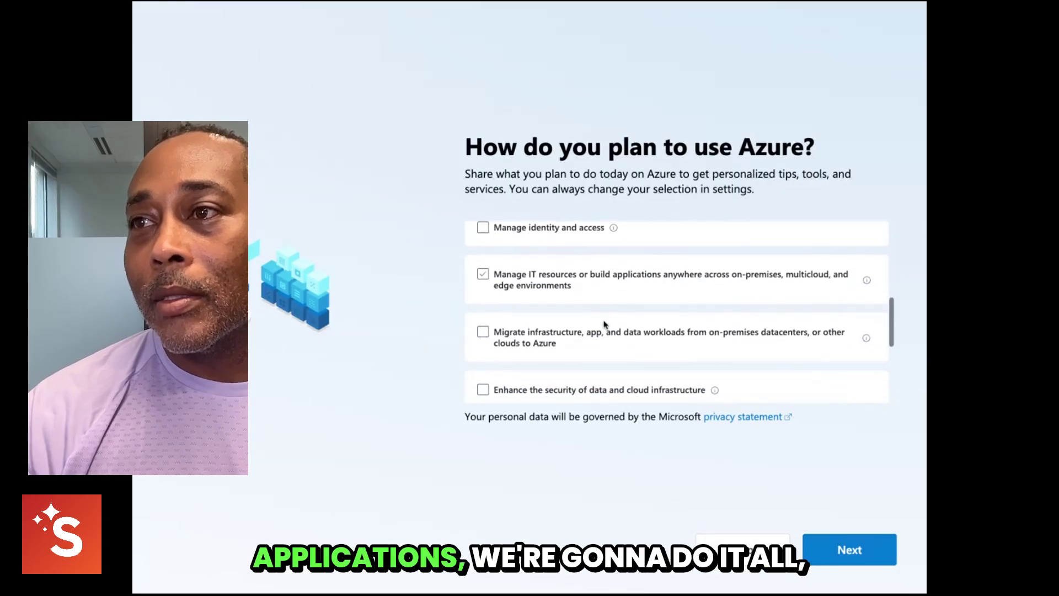
{"action": "left_click", "coordinate": [591, 287]}
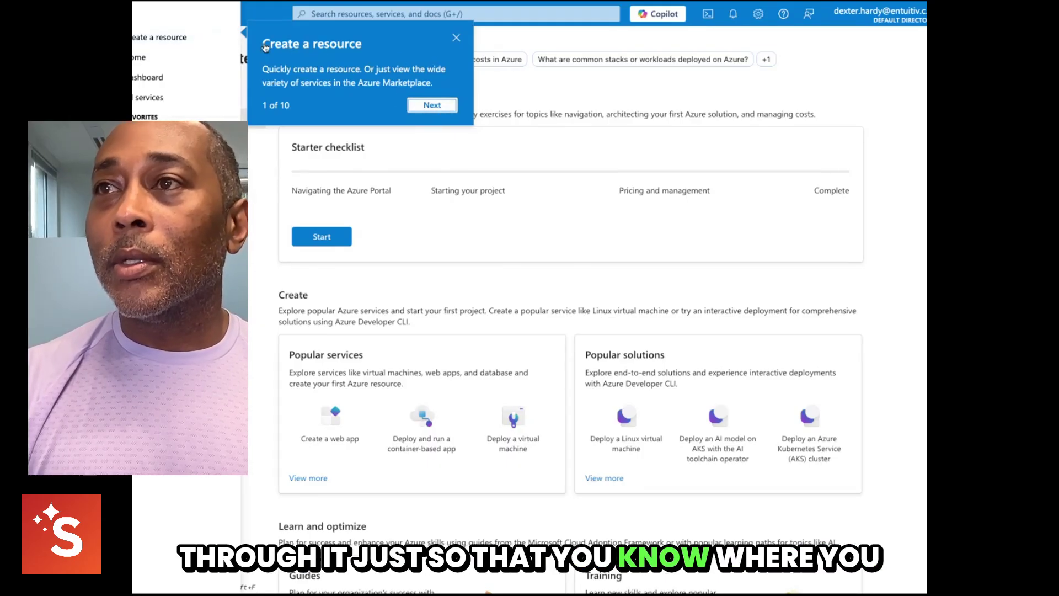
- Step through all ten portal tour popups to Finish and dismiss the usage-preferences reminder
{"action": "left_click", "coordinate": [433, 104]}
{"action": "left_click", "coordinate": [445, 139]}
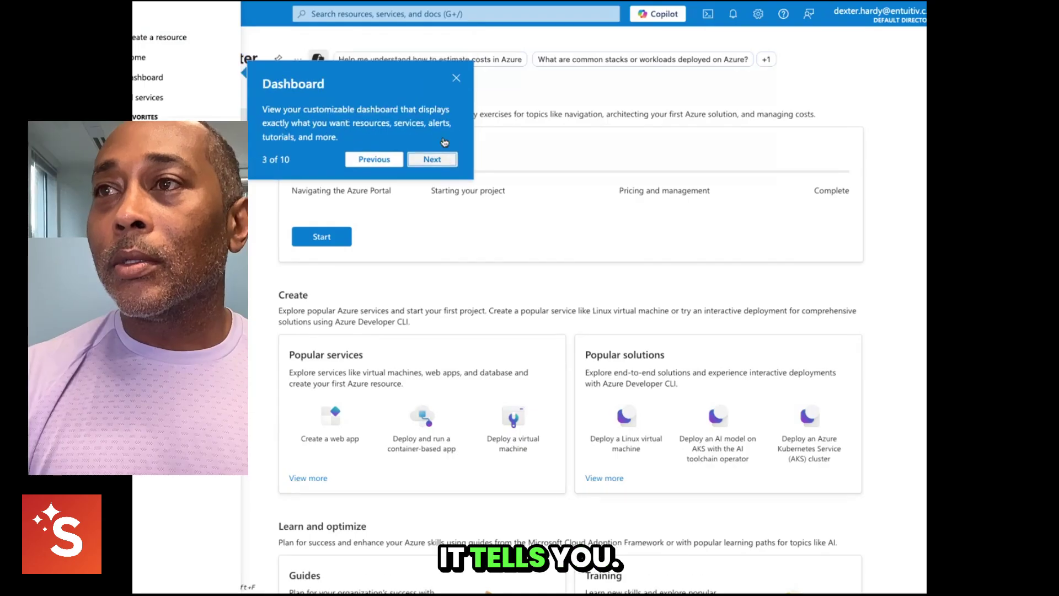
{"action": "left_click", "coordinate": [432, 159]}
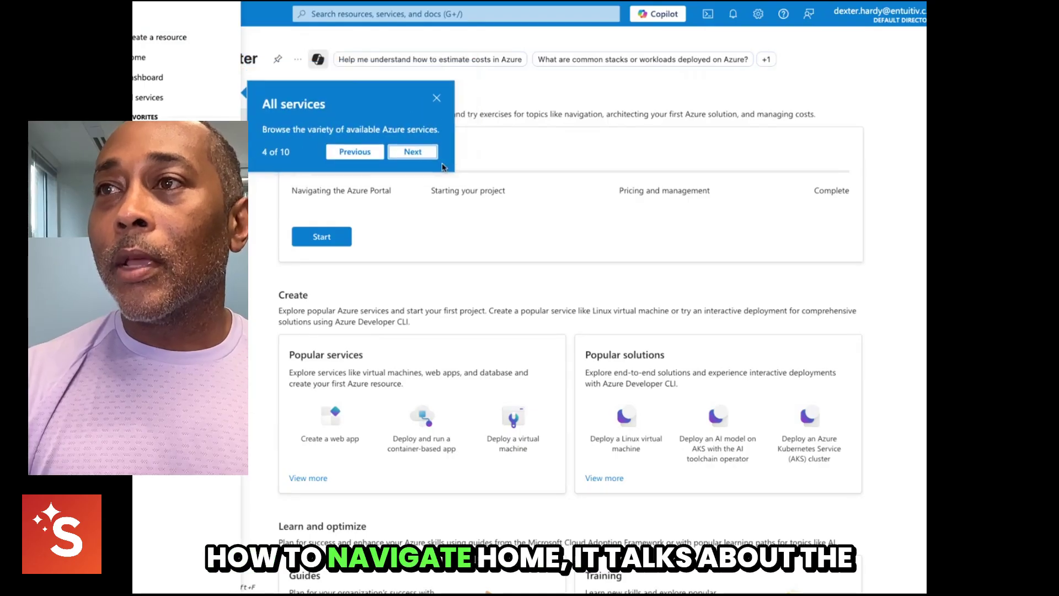
{"action": "left_click", "coordinate": [413, 152]}
{"action": "left_click", "coordinate": [432, 220]}
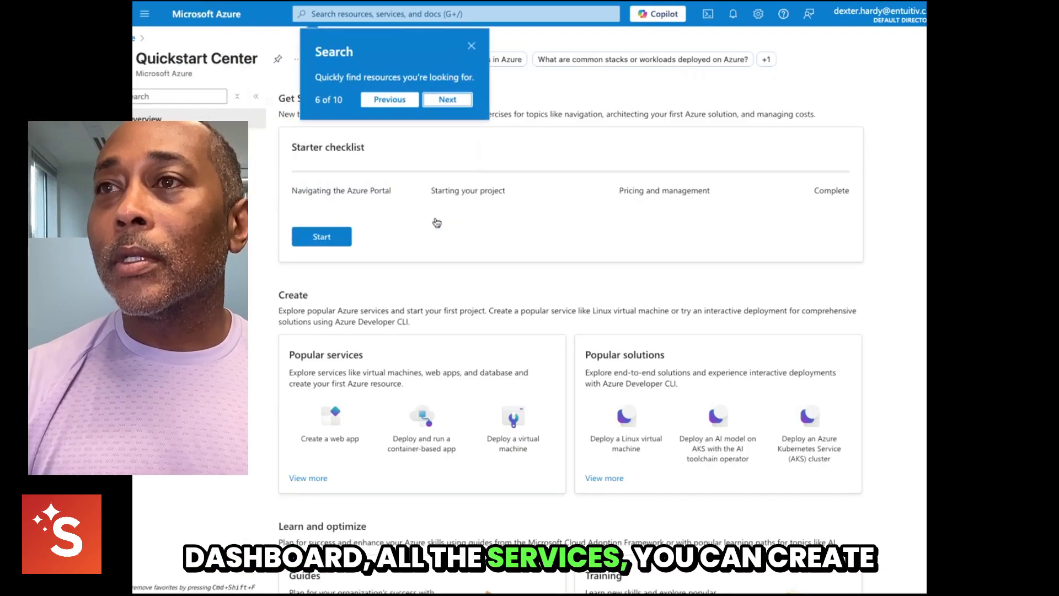
{"action": "left_click", "coordinate": [445, 105]}
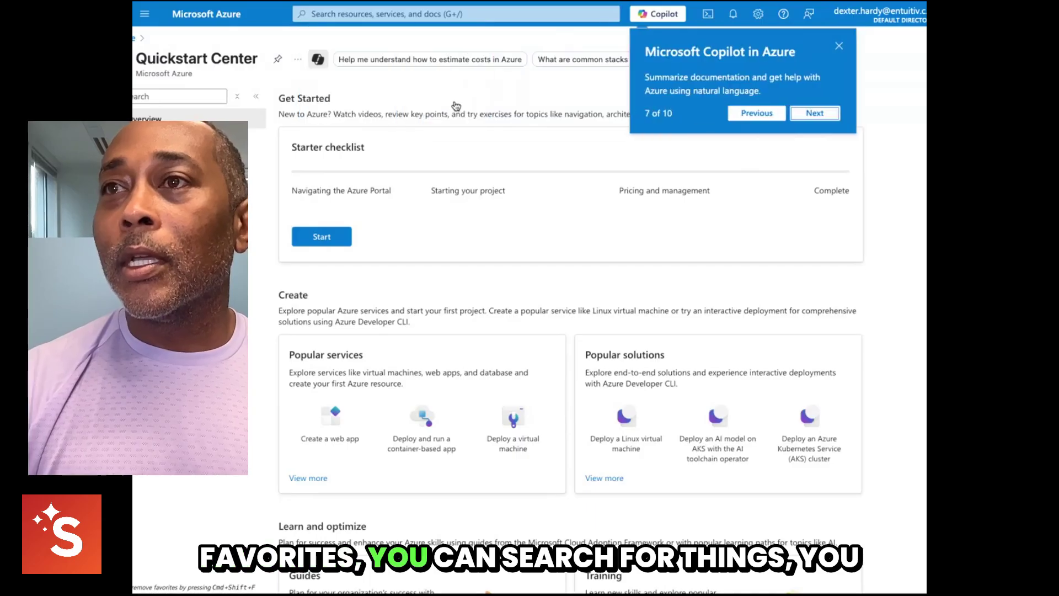
{"action": "left_click", "coordinate": [815, 113]}
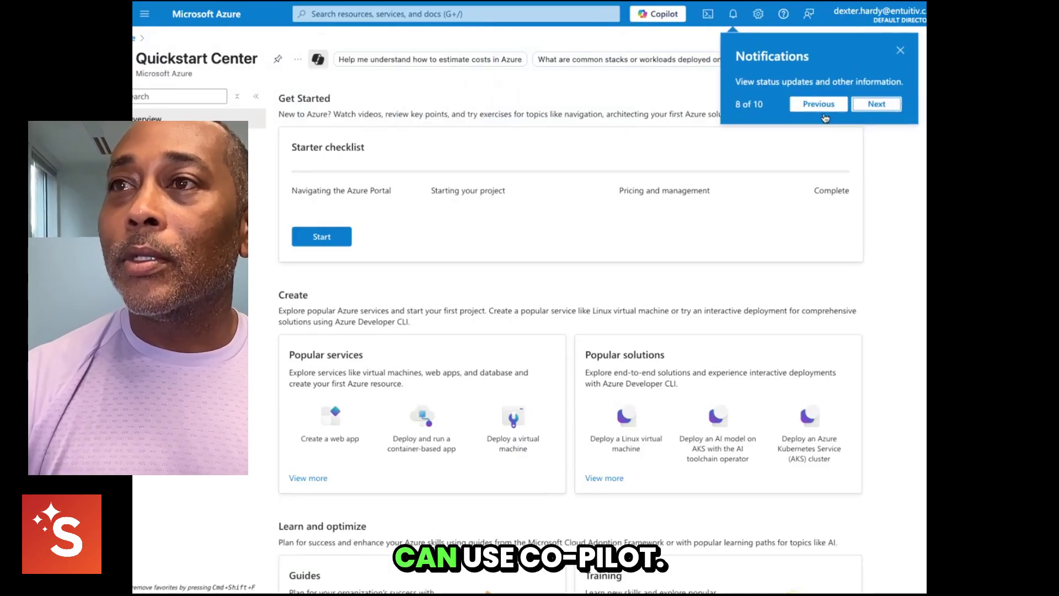
{"action": "left_click", "coordinate": [877, 105]}
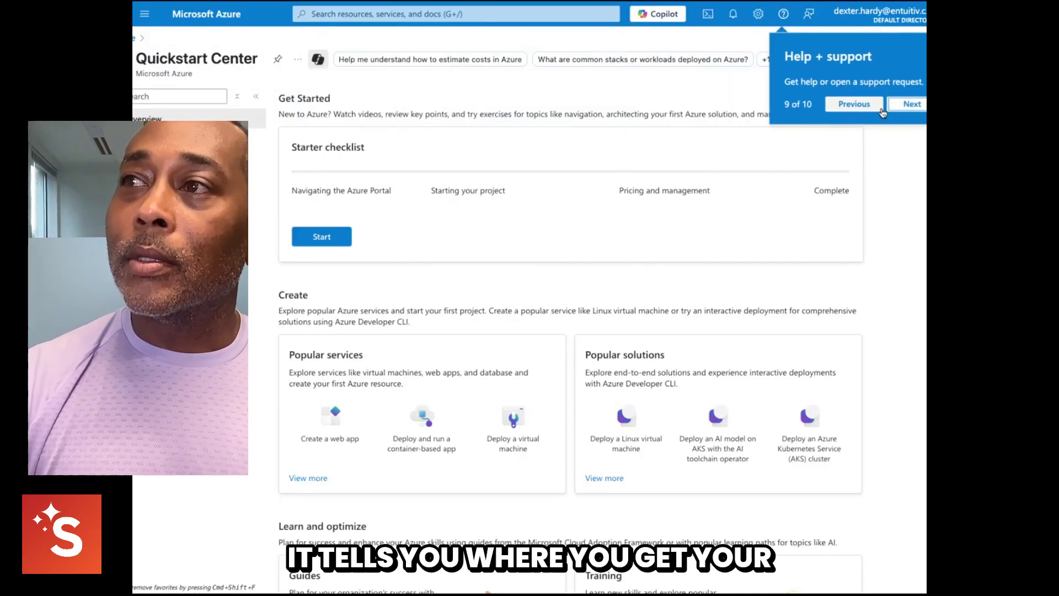
{"action": "left_click", "coordinate": [919, 105]}
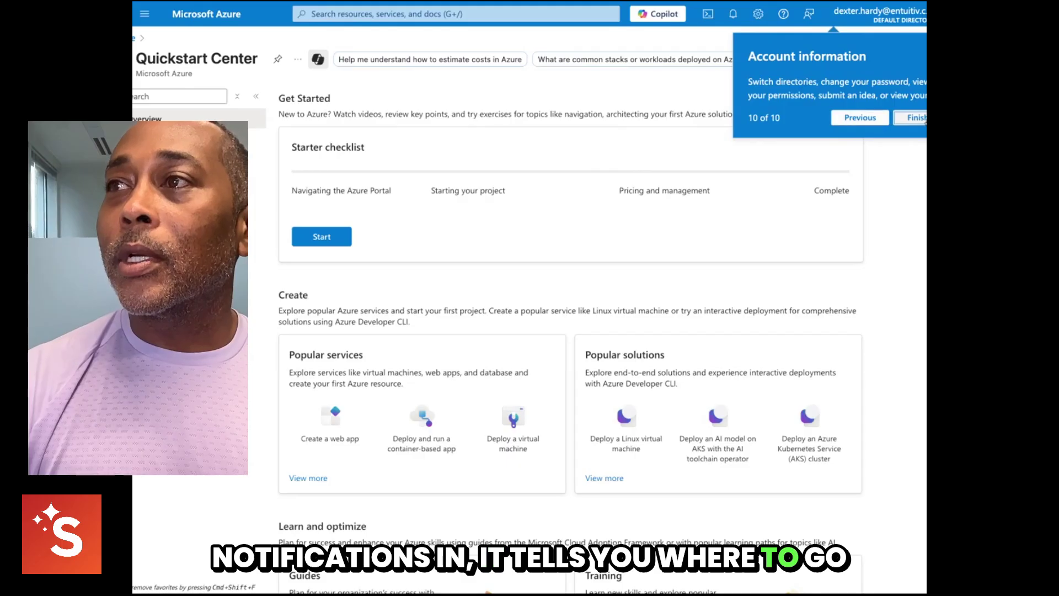
{"action": "left_click", "coordinate": [920, 118]}
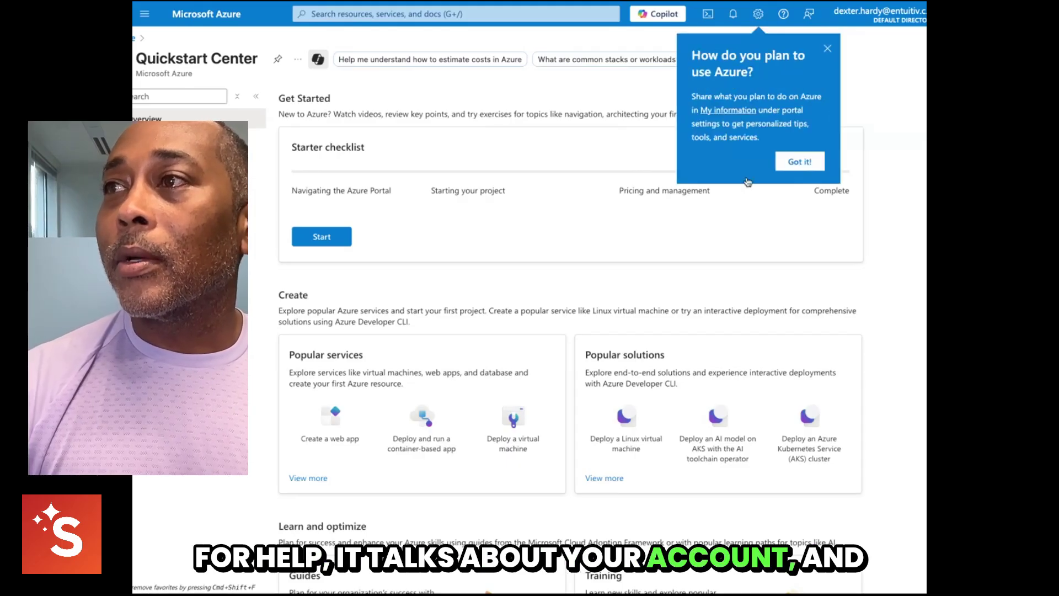
{"action": "left_click", "coordinate": [809, 162]}
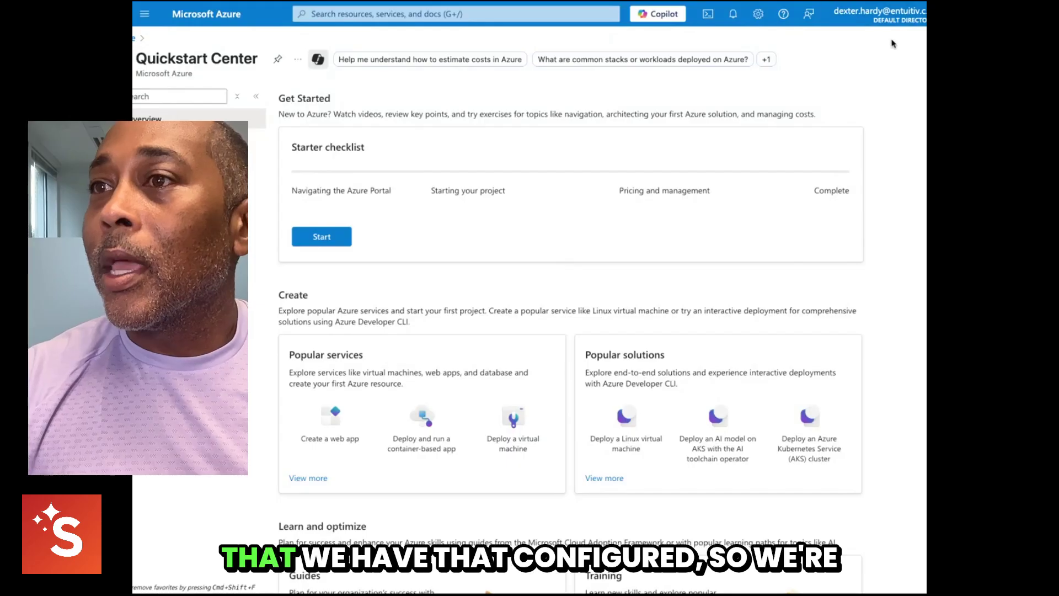
- Return Home, open Microsoft Entra ID from More services, and scroll its Default Directory overview
{"action": "left_click", "coordinate": [134, 38]}
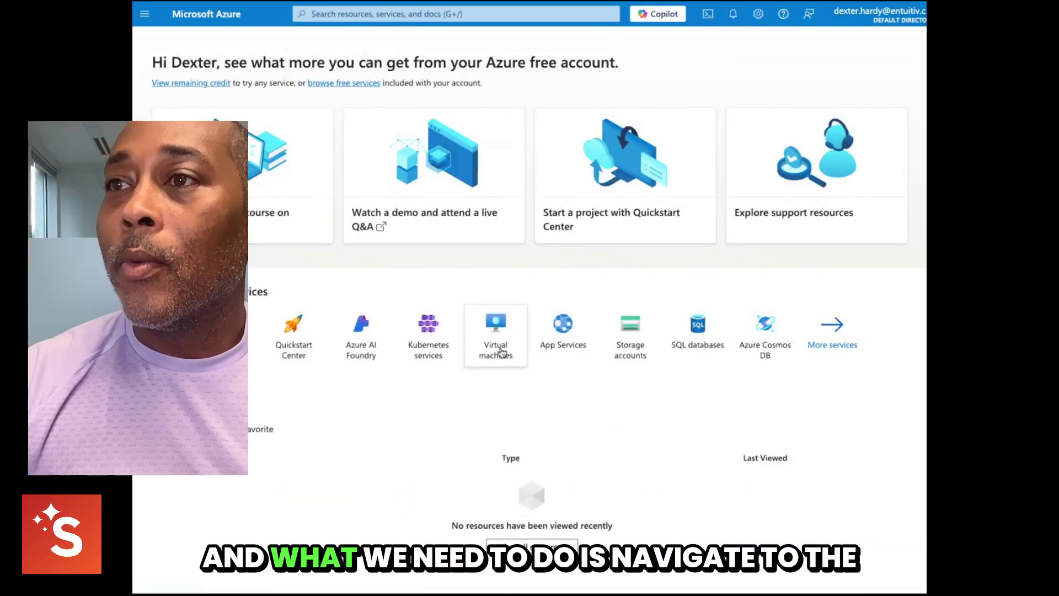
{"action": "left_click", "coordinate": [834, 336]}
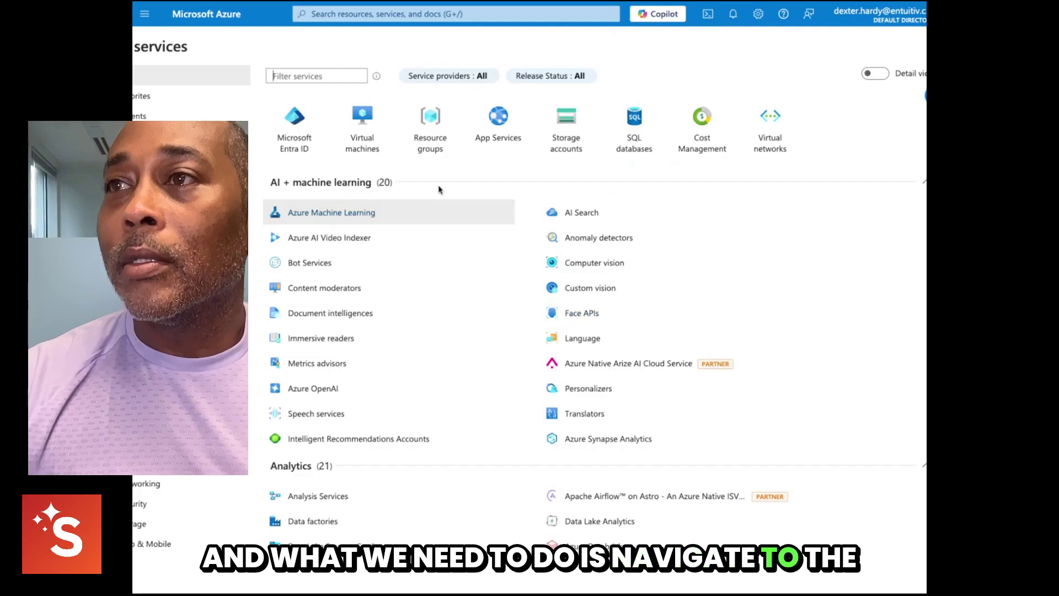
{"action": "left_click", "coordinate": [304, 153]}
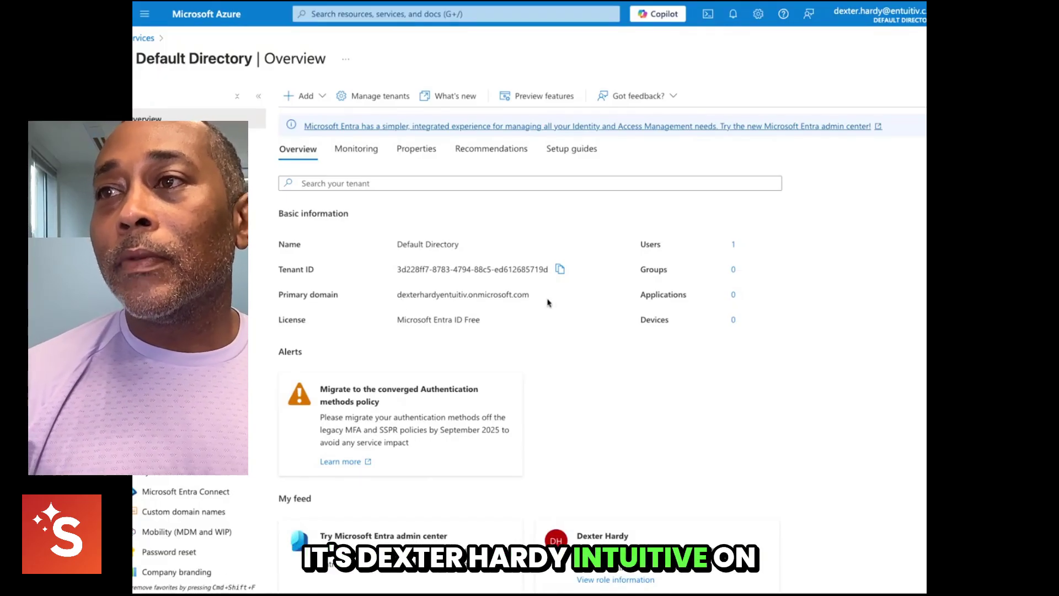
{"action": "scroll", "coordinate": [497, 306], "scroll_direction": "down", "scroll_amount": 3}
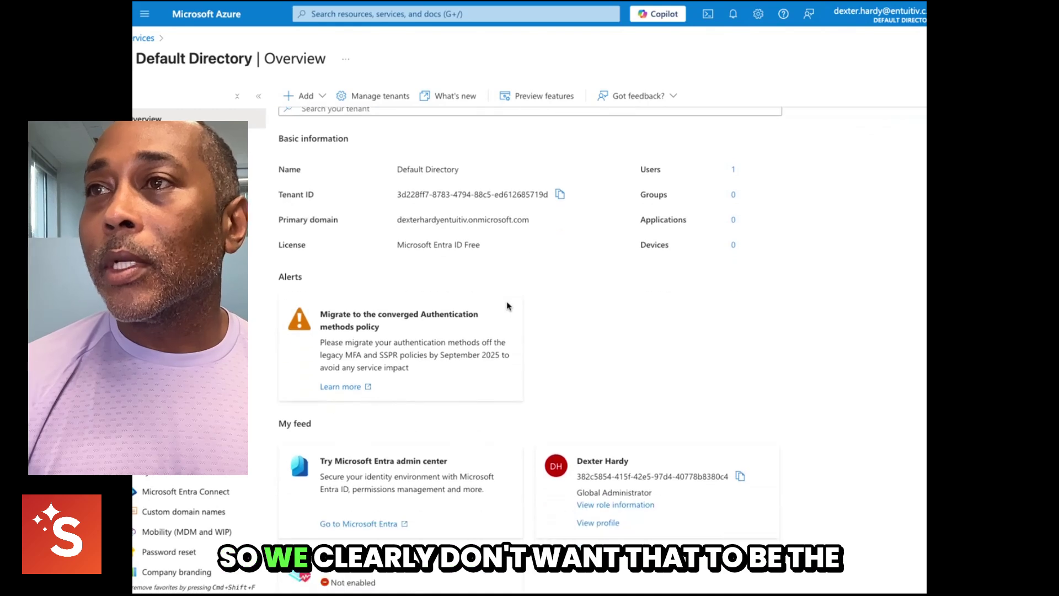
{"action": "scroll", "coordinate": [509, 306], "scroll_direction": "down", "scroll_amount": 1}
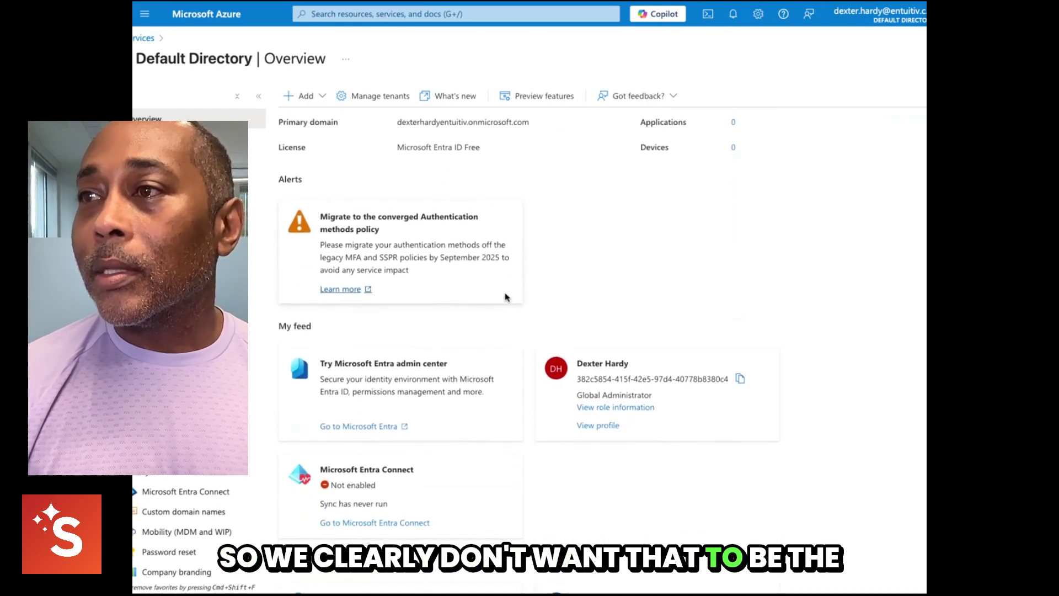
- From Custom domain names, start adding a custom domain and enter entuitiv.com
{"action": "left_click", "coordinate": [195, 512]}
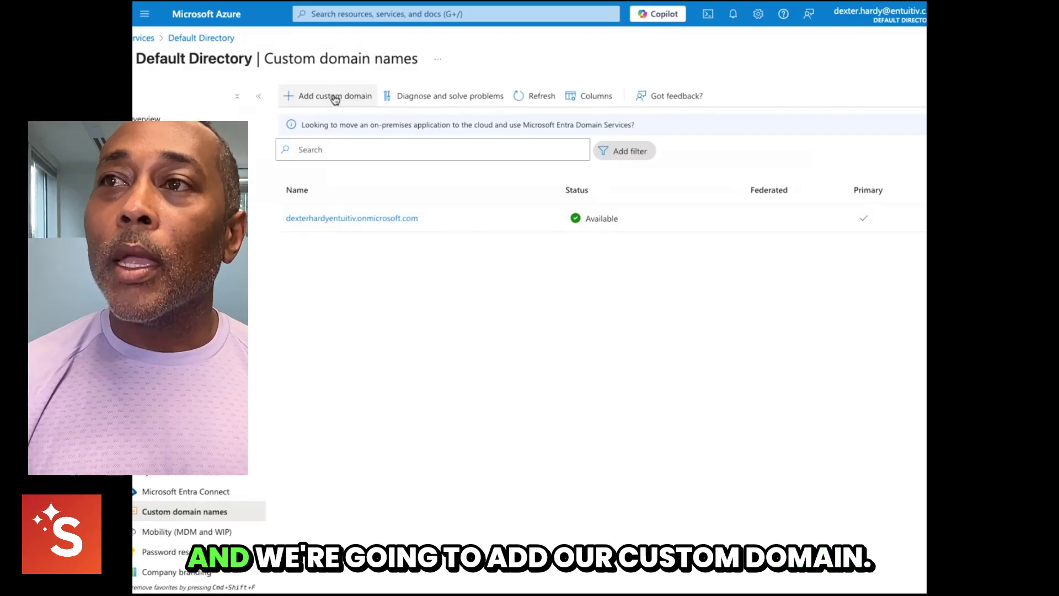
{"action": "left_click", "coordinate": [335, 98]}
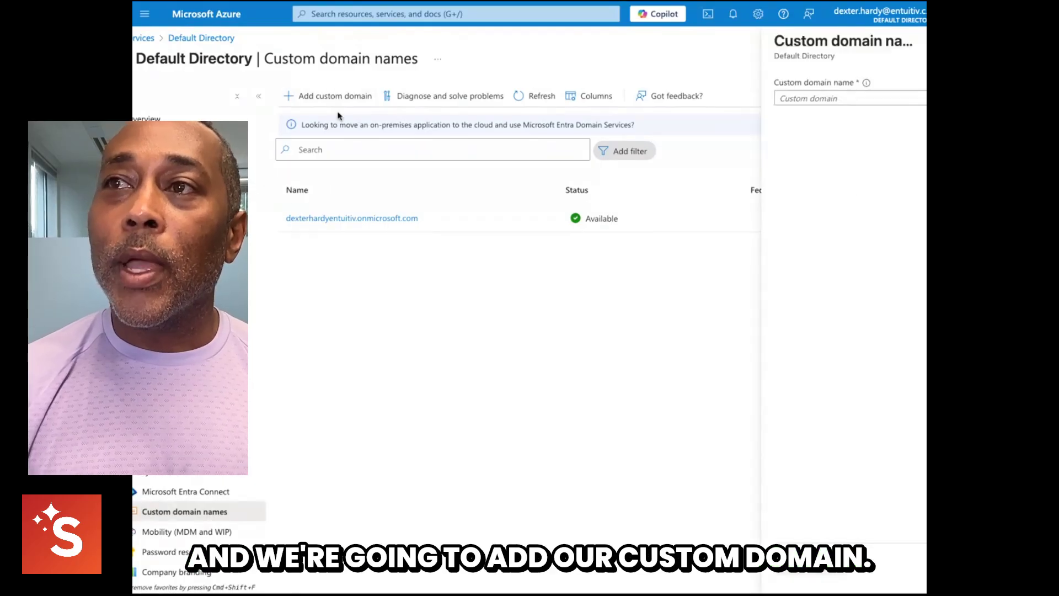
{"action": "left_click", "coordinate": [843, 98]}
{"action": "type", "text": "entu"}
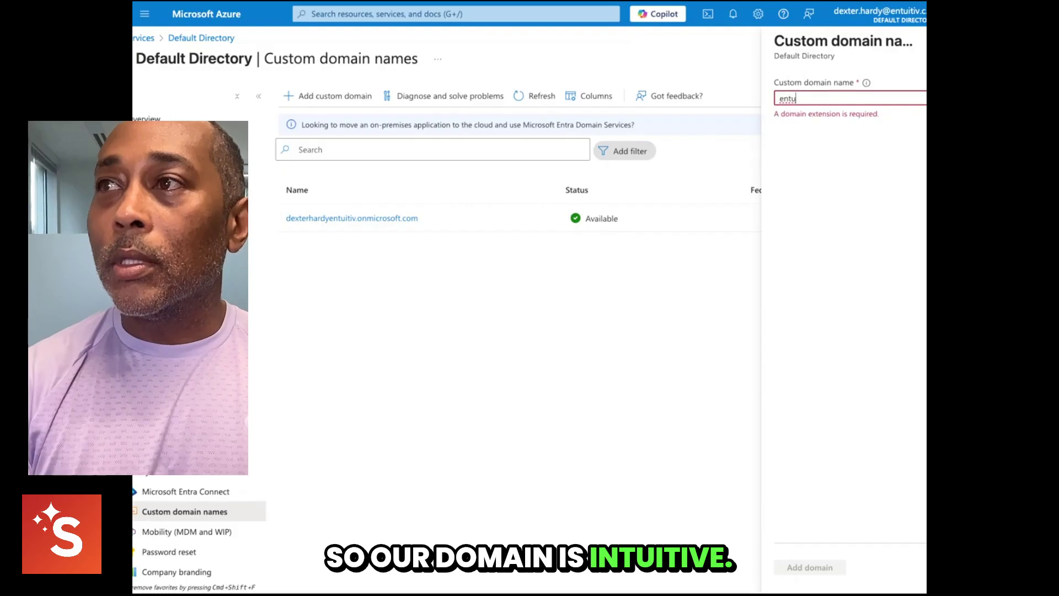
{"action": "type", "text": "itiv.com"}
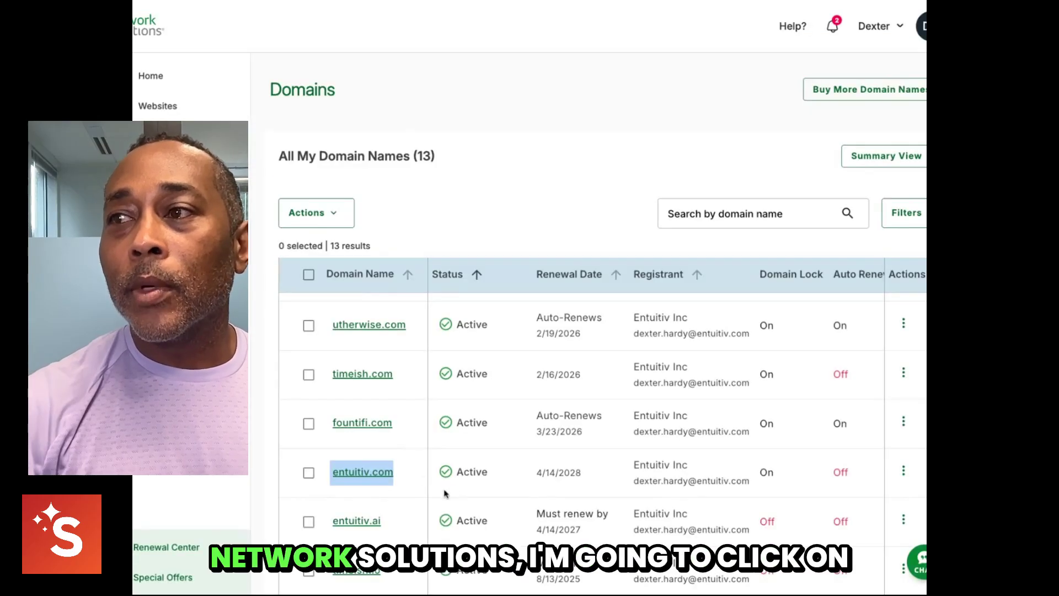
- Open entuitiv.com's management page and resave its default WORLDNIC nameservers unchanged
{"action": "left_click", "coordinate": [908, 474]}
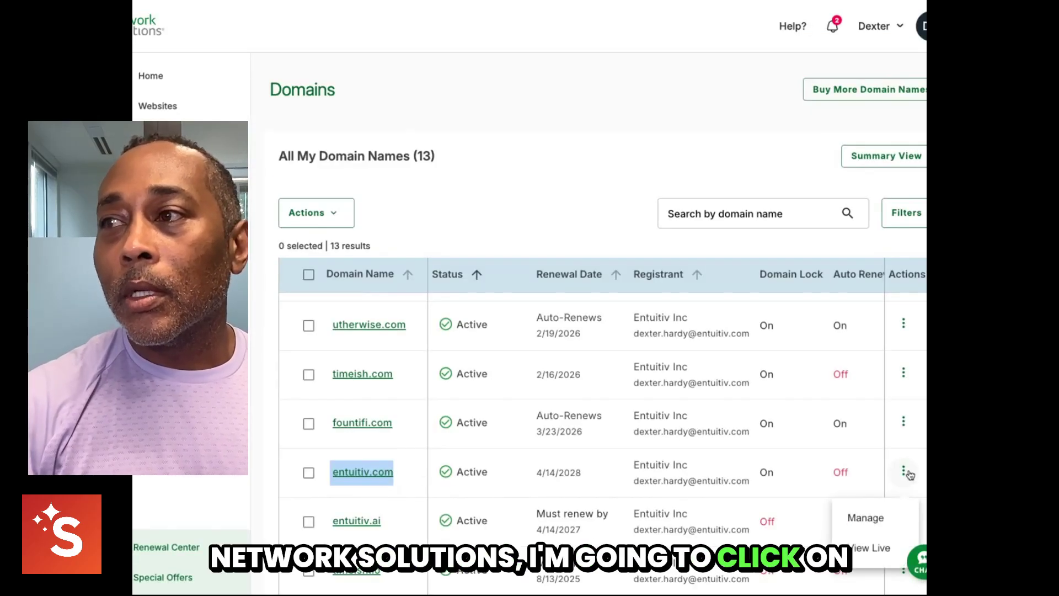
{"action": "left_click", "coordinate": [865, 515]}
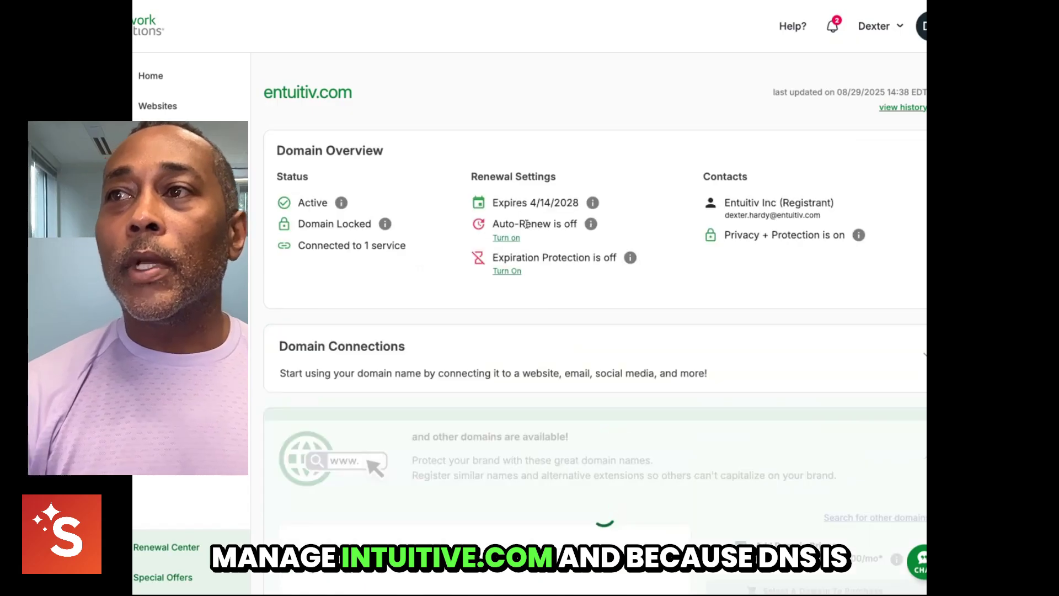
{"action": "scroll", "coordinate": [496, 256], "scroll_direction": "down", "scroll_amount": 6}
{"action": "scroll", "coordinate": [496, 258], "scroll_direction": "down", "scroll_amount": 1}
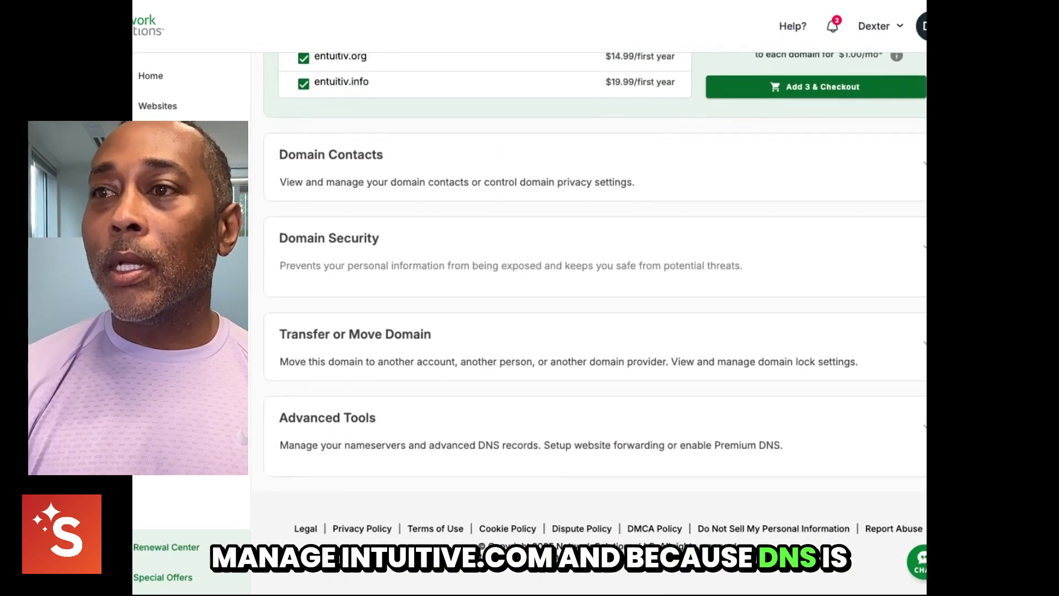
{"action": "left_click", "coordinate": [731, 407]}
{"action": "scroll", "coordinate": [717, 405], "scroll_direction": "down", "scroll_amount": 2}
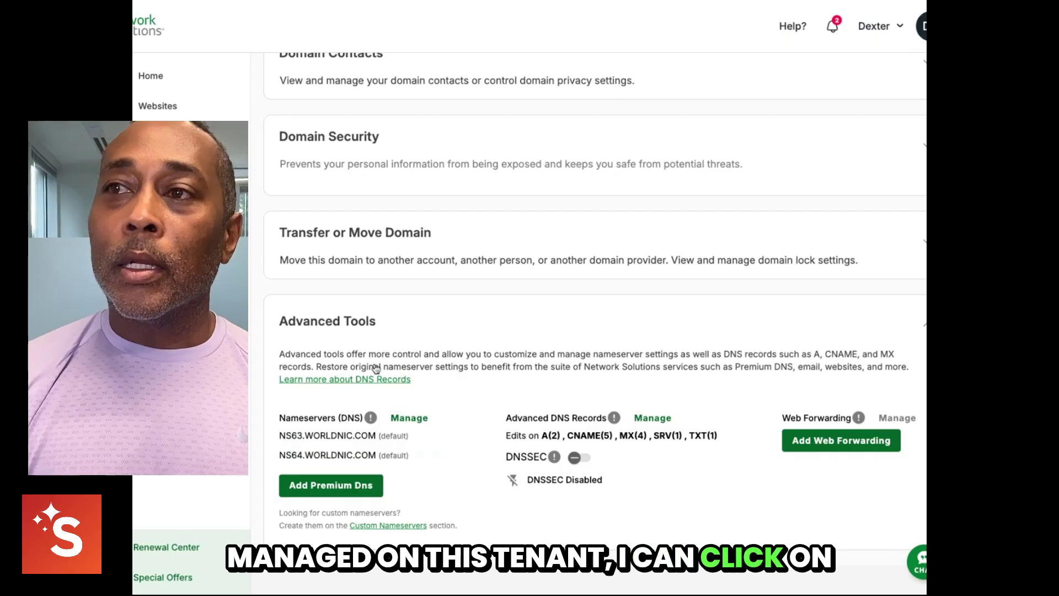
{"action": "left_click", "coordinate": [409, 417]}
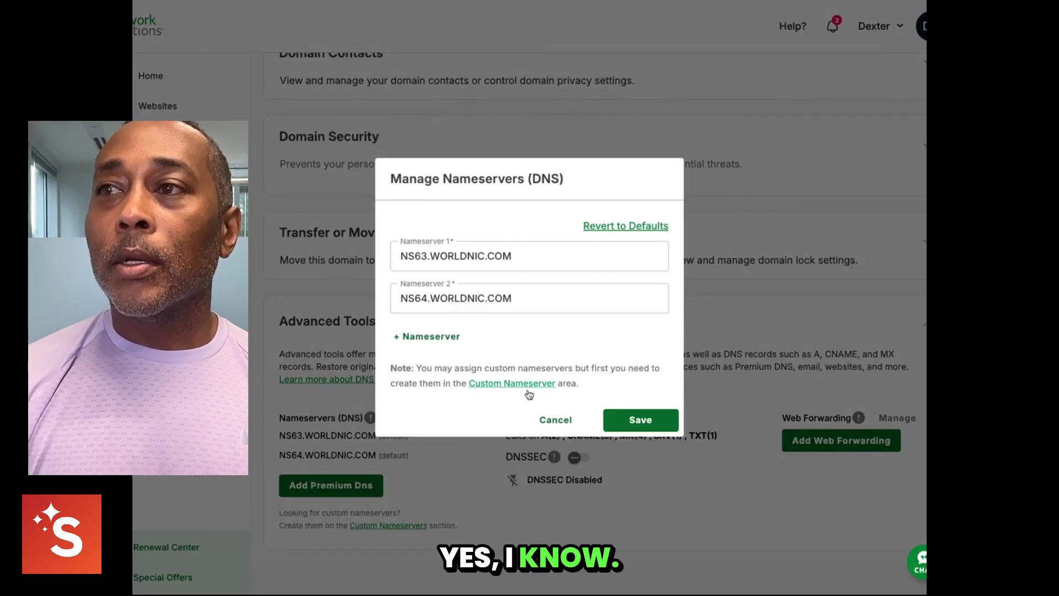
{"action": "left_click", "coordinate": [641, 421]}
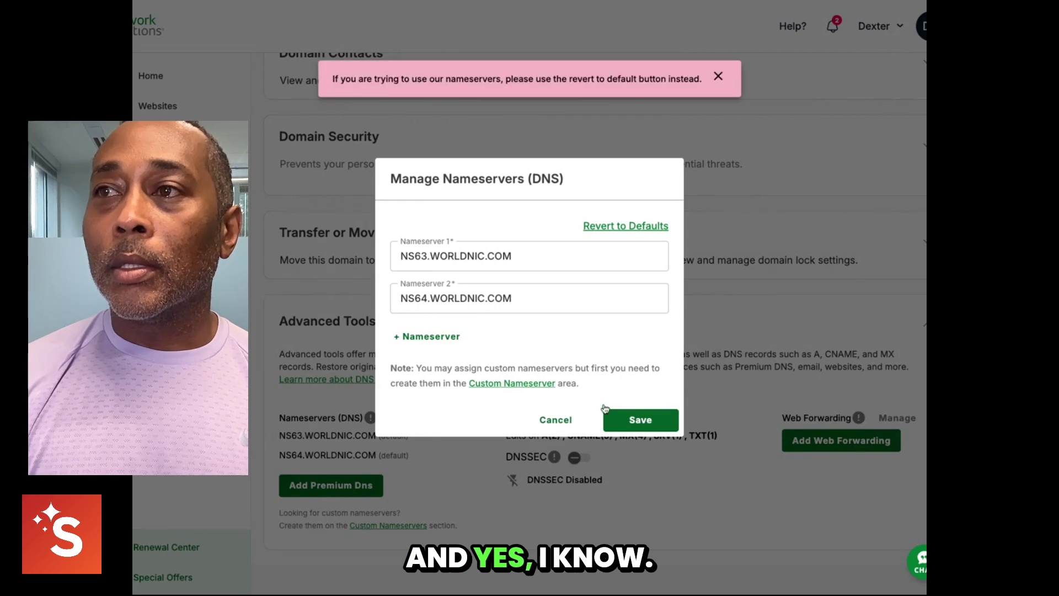
{"action": "left_click", "coordinate": [556, 420]}
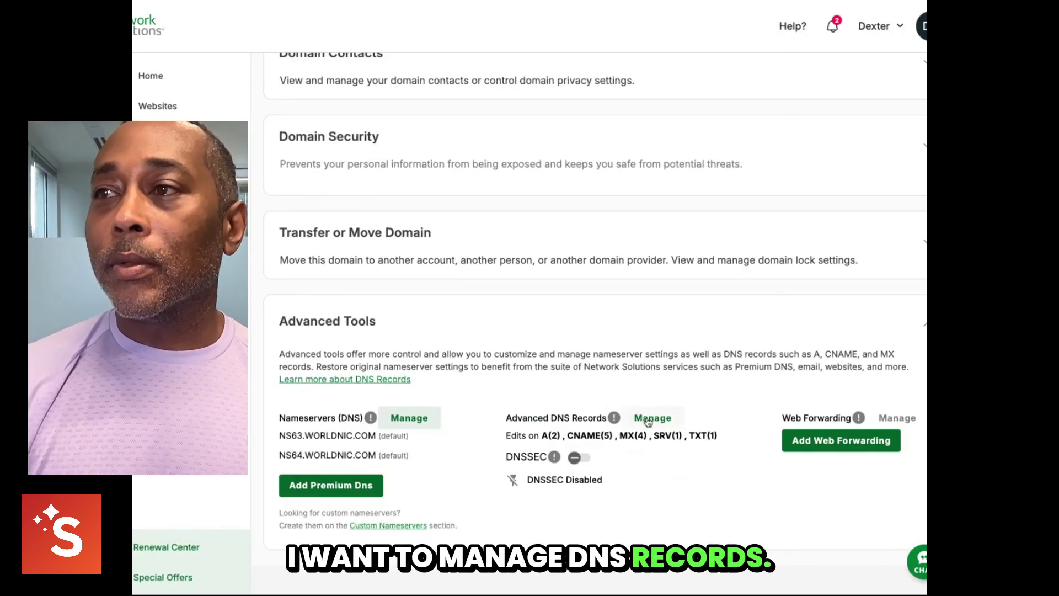
- Open Advanced DNS Records, ticking 'Don't show this again' on the warning
{"action": "left_click", "coordinate": [631, 423]}
{"action": "left_click", "coordinate": [475, 340]}
{"action": "left_click", "coordinate": [651, 380]}
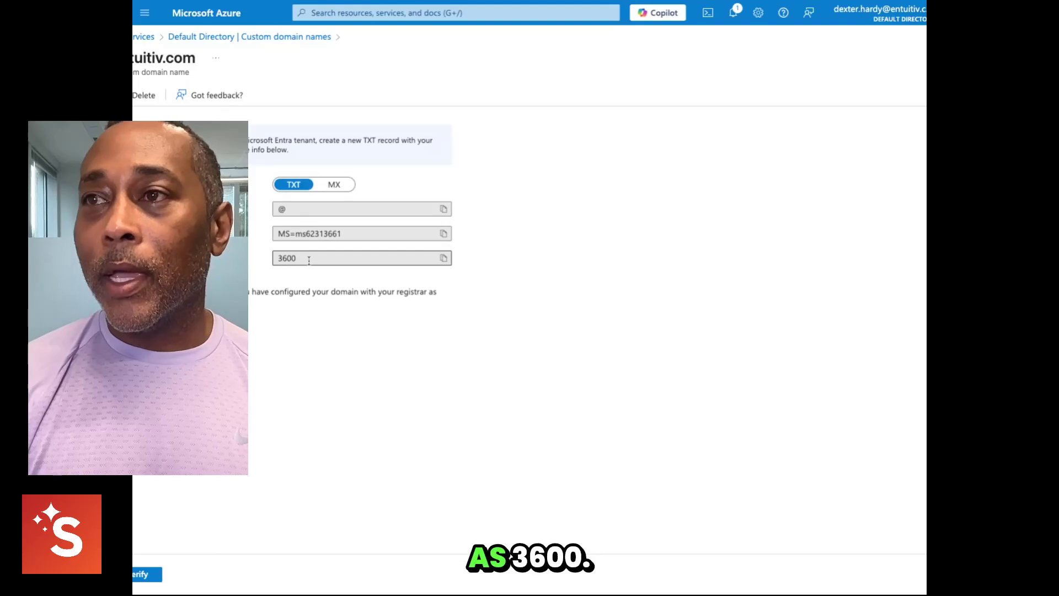
- Copy the Microsoft TXT verification value for entuitiv.com from the Azure blade
{"action": "left_click", "coordinate": [356, 235]}
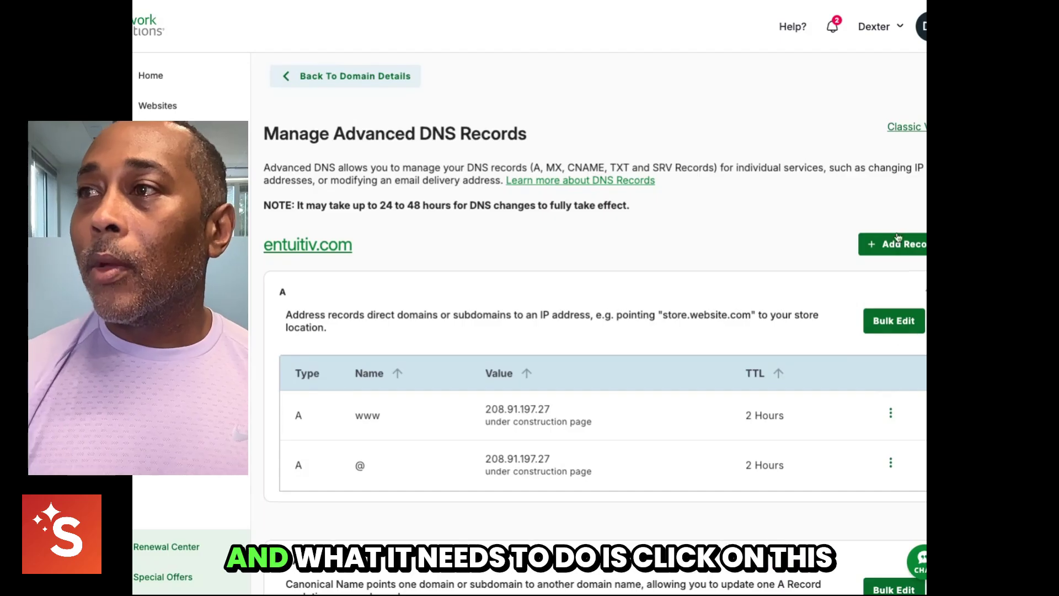
- Add a TXT record at @ holding the pasted MS= verification value with 1 Hour TTL
{"action": "left_click", "coordinate": [902, 244]}
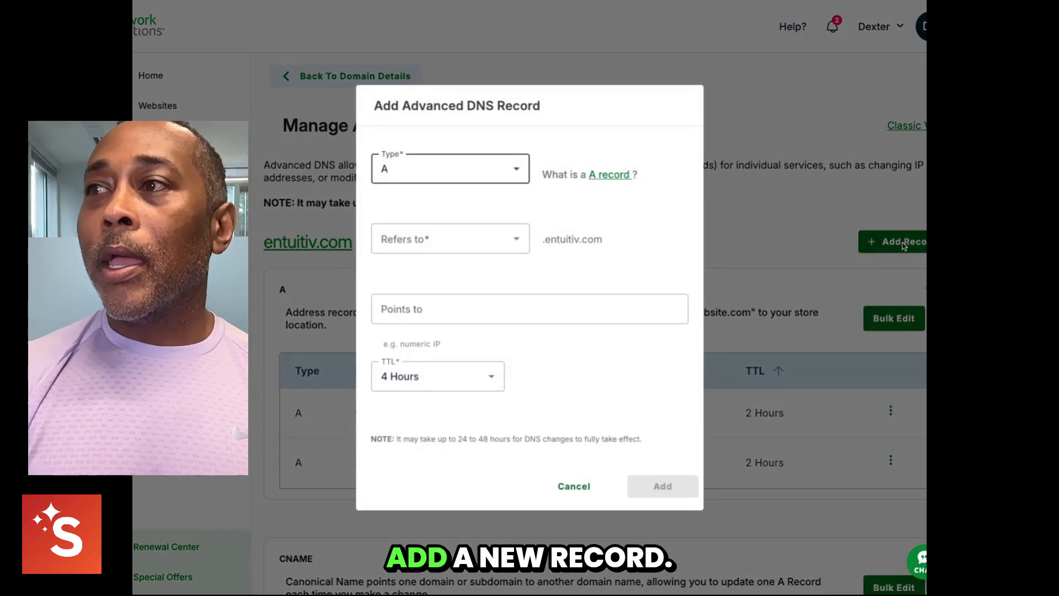
{"action": "left_click", "coordinate": [516, 170]}
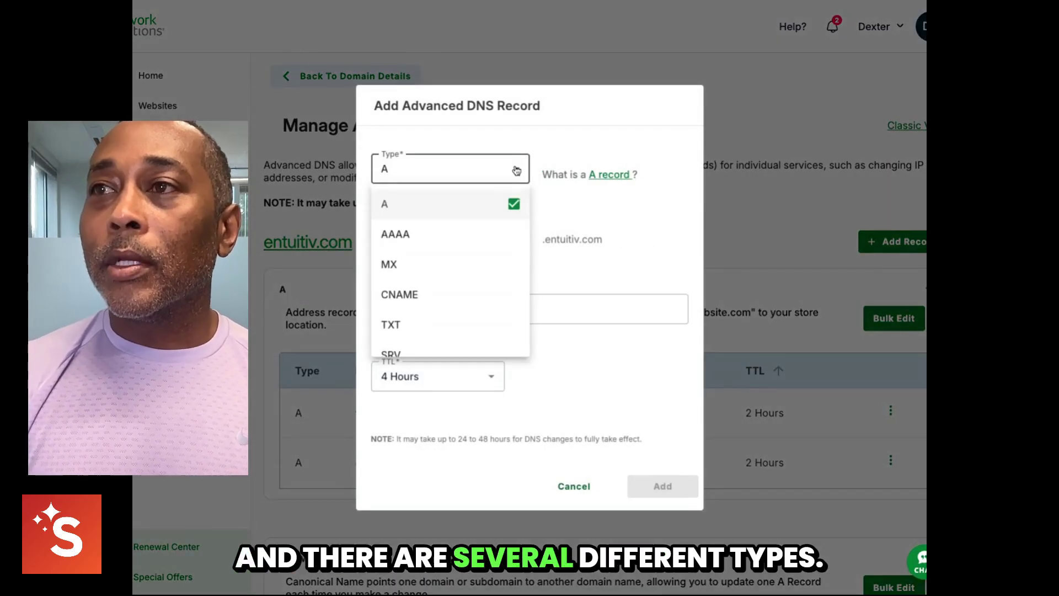
{"action": "left_click", "coordinate": [478, 324]}
{"action": "left_click", "coordinate": [446, 249]}
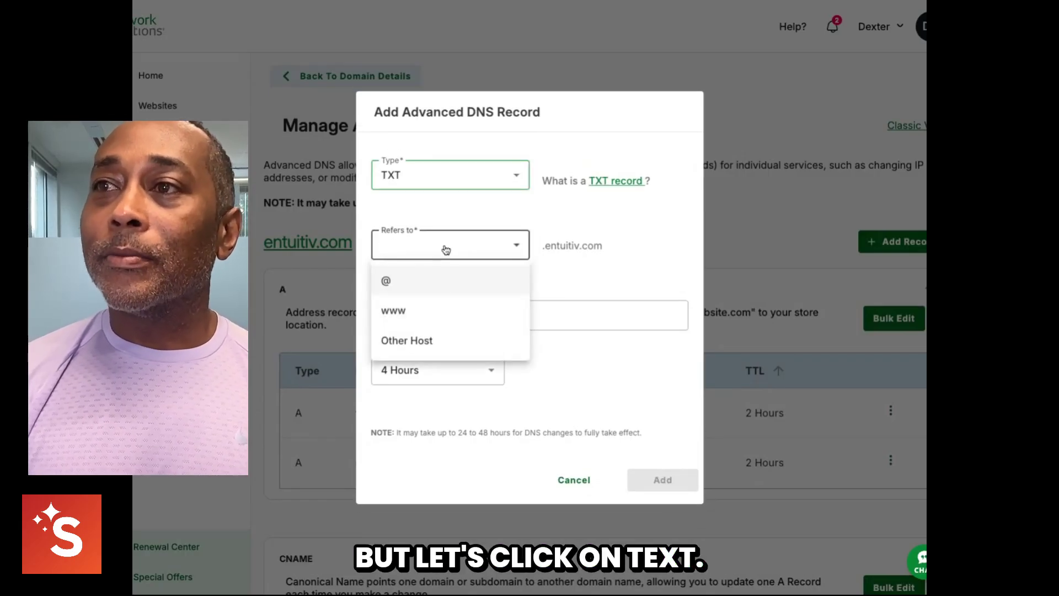
{"action": "left_click", "coordinate": [448, 283]}
{"action": "left_click", "coordinate": [467, 317]}
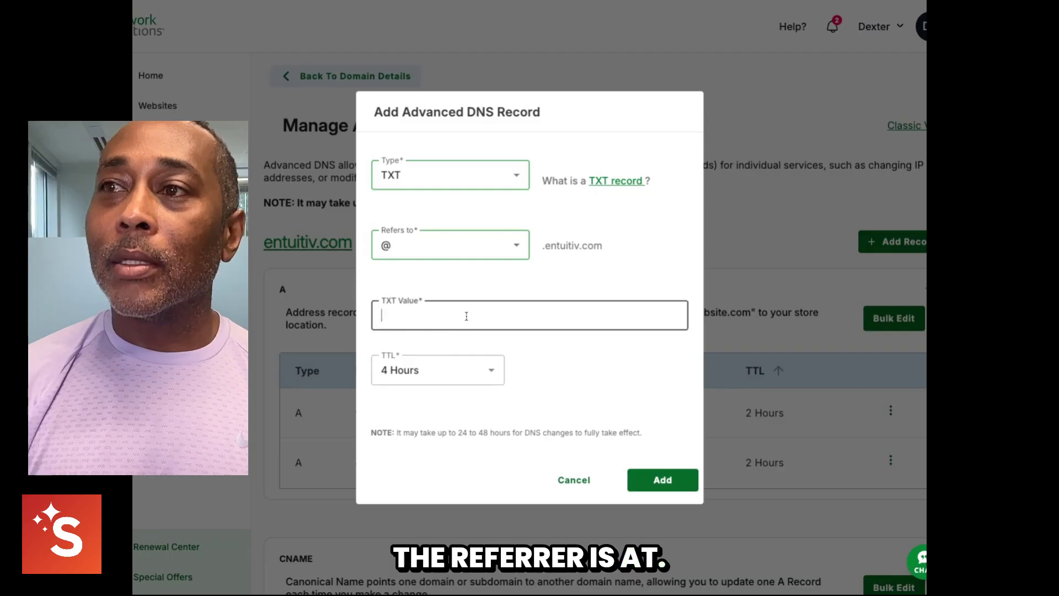
{"action": "type", "text": "MS=ms62313661"}
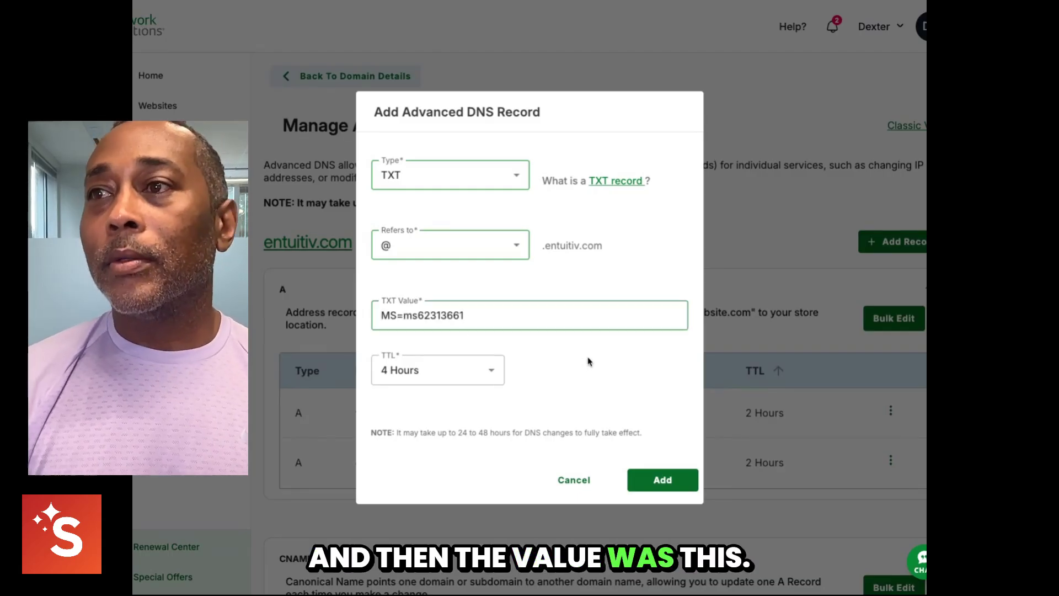
{"action": "left_click", "coordinate": [491, 373]}
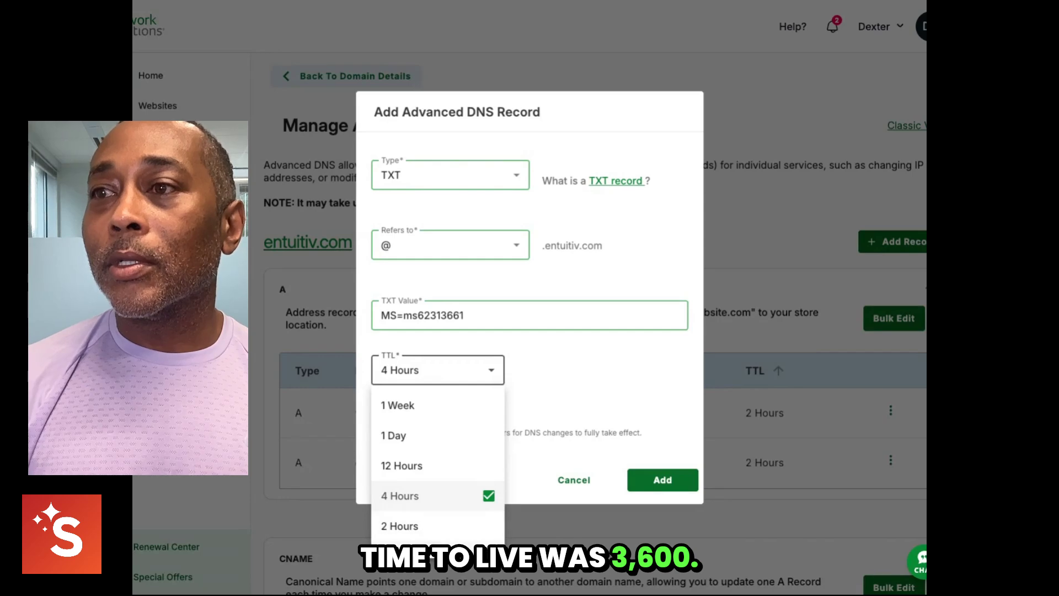
{"action": "scroll", "coordinate": [431, 519], "scroll_direction": "down", "scroll_amount": 1}
{"action": "left_click", "coordinate": [428, 515]}
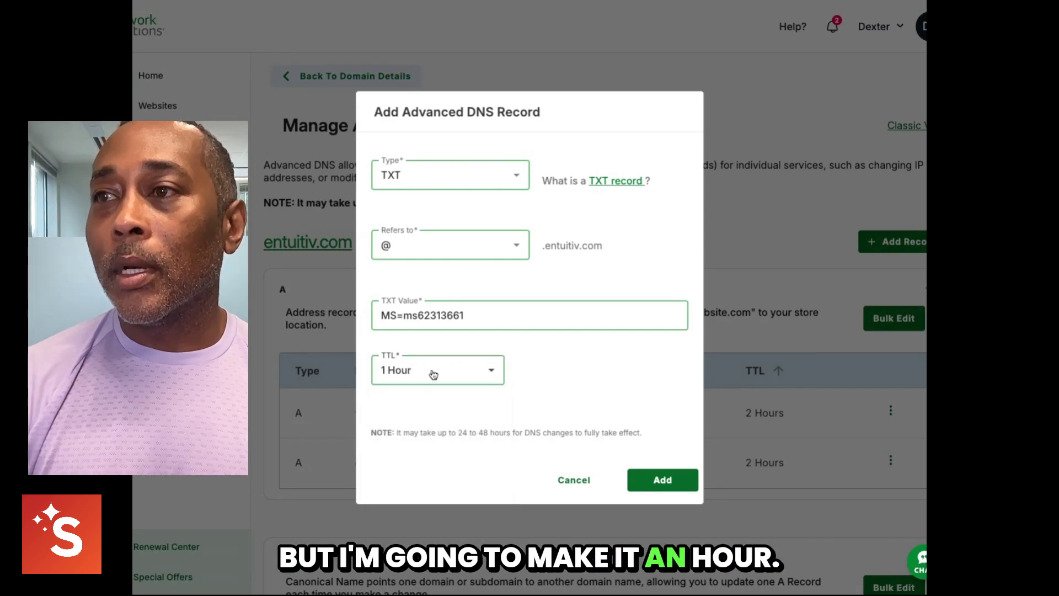
{"action": "left_click", "coordinate": [664, 482]}
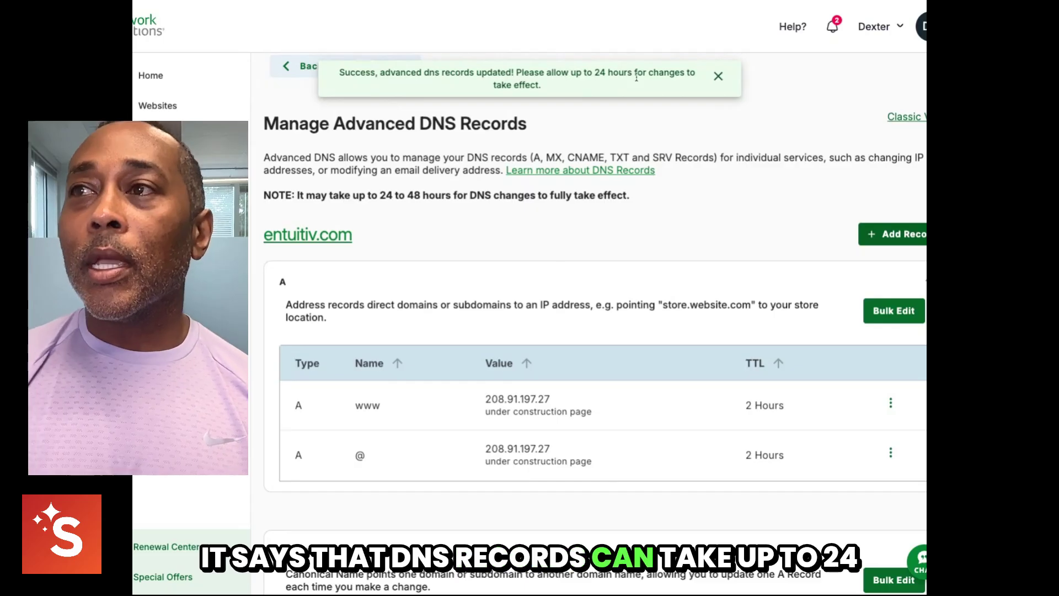
- Scroll through the Advanced DNS Records list to check the new MS TXT record
{"action": "scroll", "coordinate": [577, 178], "scroll_direction": "down", "scroll_amount": 3}
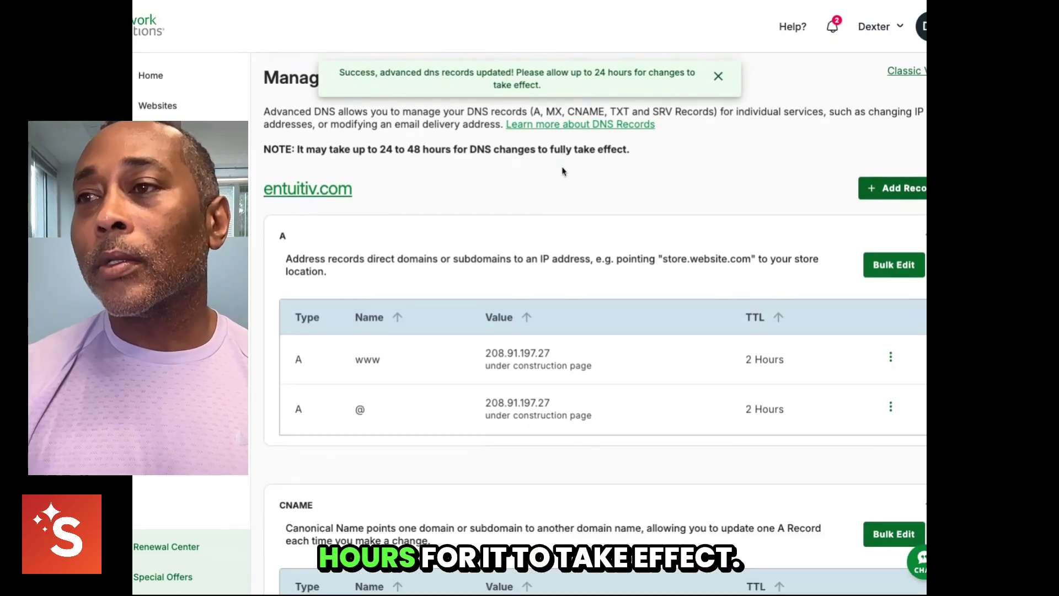
{"action": "scroll", "coordinate": [561, 165], "scroll_direction": "down", "scroll_amount": 1}
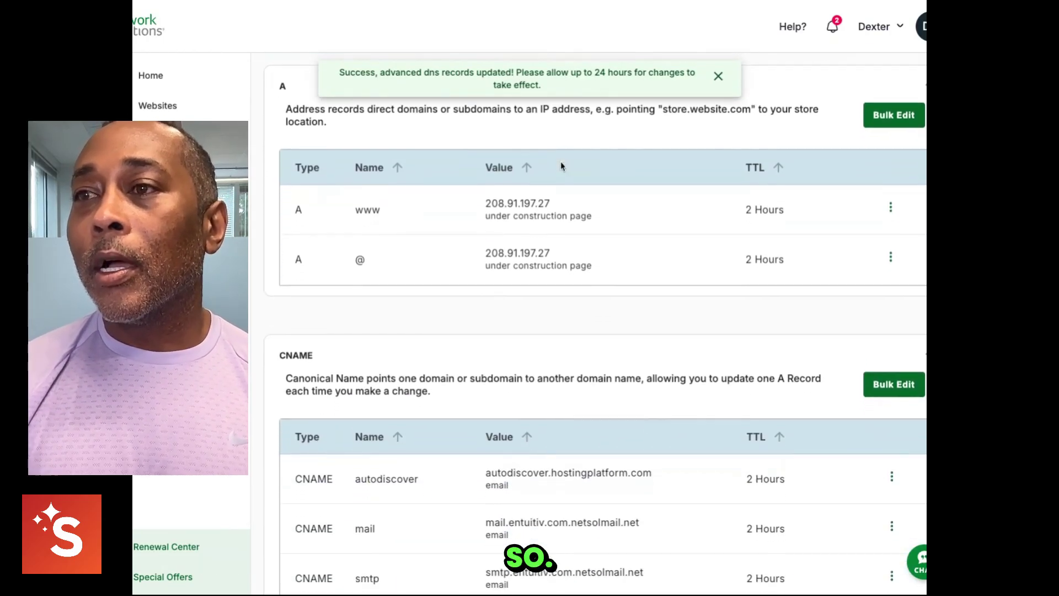
{"action": "scroll", "coordinate": [560, 166], "scroll_direction": "up", "scroll_amount": 5}
{"action": "scroll", "coordinate": [610, 270], "scroll_direction": "down", "scroll_amount": 7}
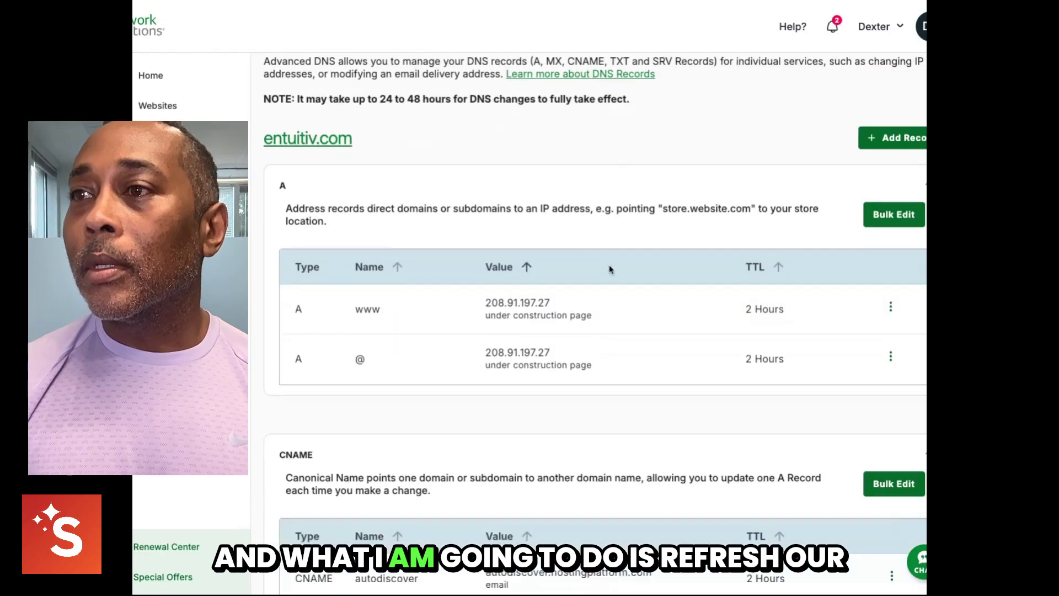
{"action": "scroll", "coordinate": [524, 246], "scroll_direction": "up", "scroll_amount": 6}
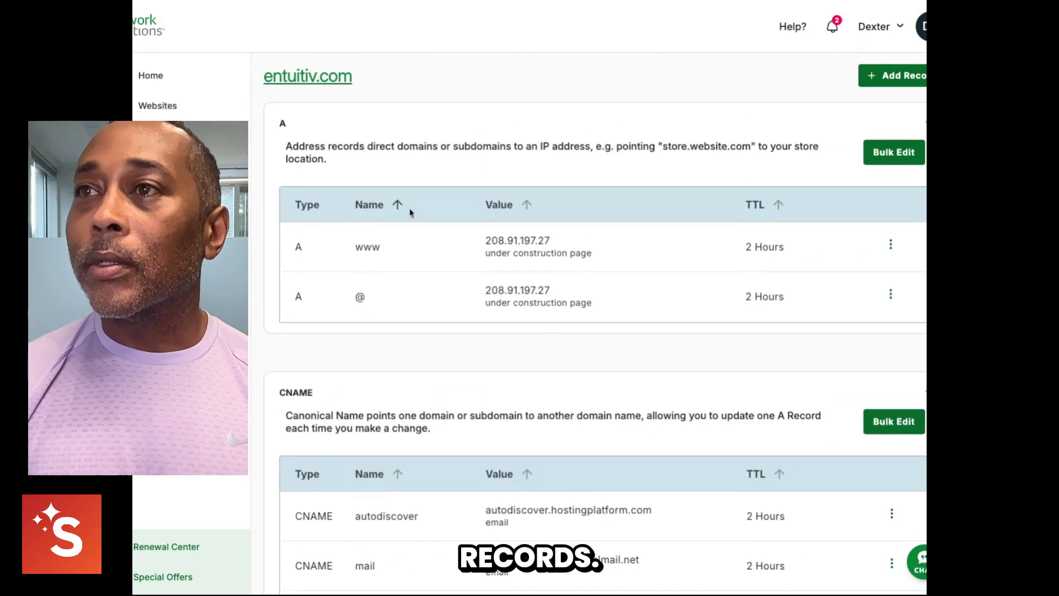
{"action": "scroll", "coordinate": [440, 258], "scroll_direction": "down", "scroll_amount": 2}
{"action": "scroll", "coordinate": [316, 191], "scroll_direction": "down", "scroll_amount": 2}
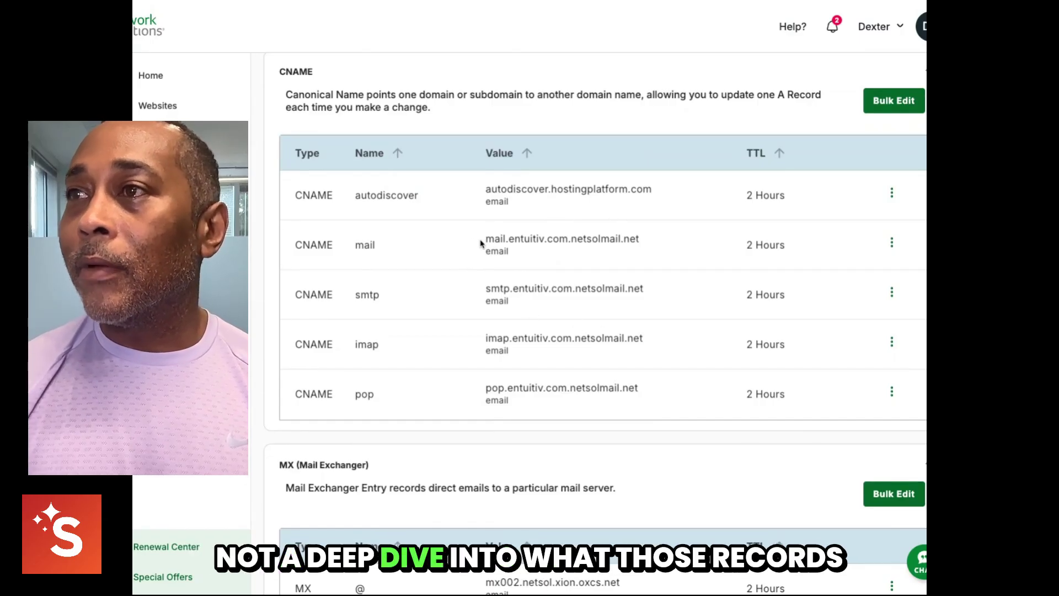
{"action": "scroll", "coordinate": [455, 263], "scroll_direction": "down", "scroll_amount": 10}
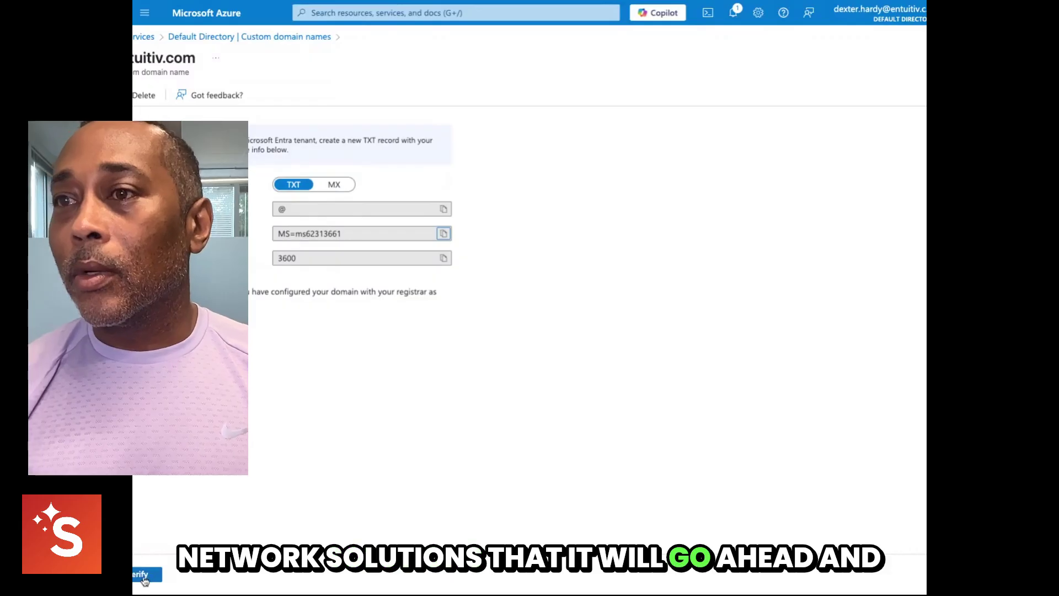
- Verify entuitiv.com and confirm the success message in Notifications
{"action": "left_click", "coordinate": [145, 578]}
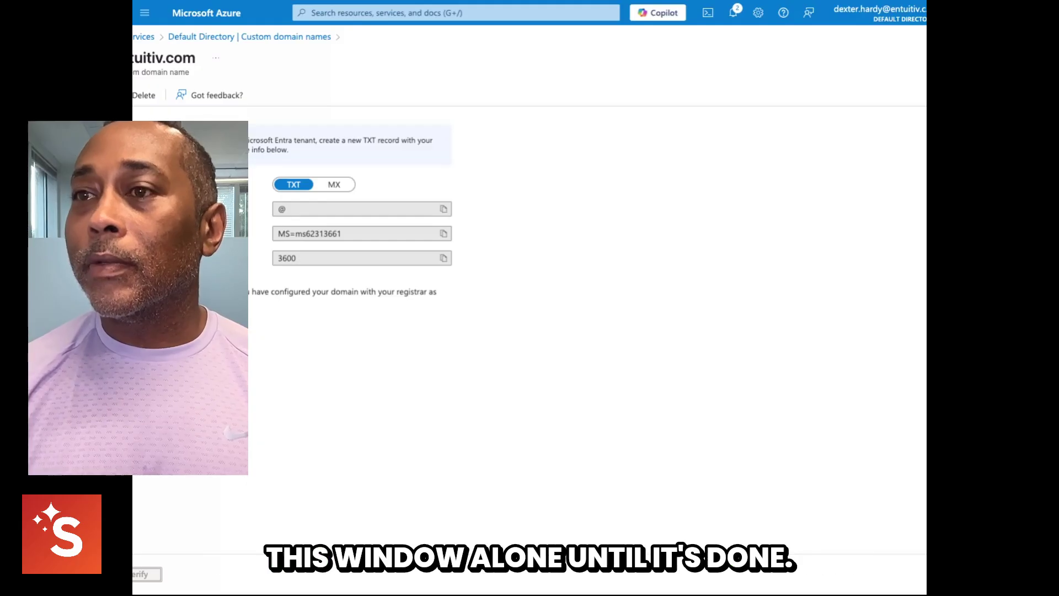
{"action": "left_click", "coordinate": [733, 12]}
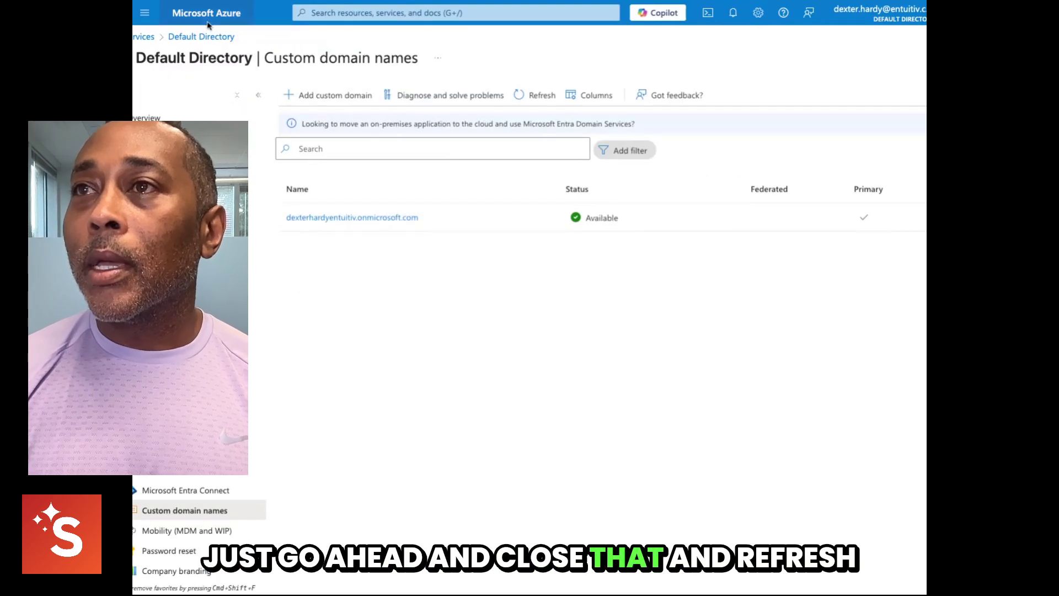
- Refresh the Custom domain names list so entuitiv.com appears as Verified
{"action": "key", "text": "F5"}
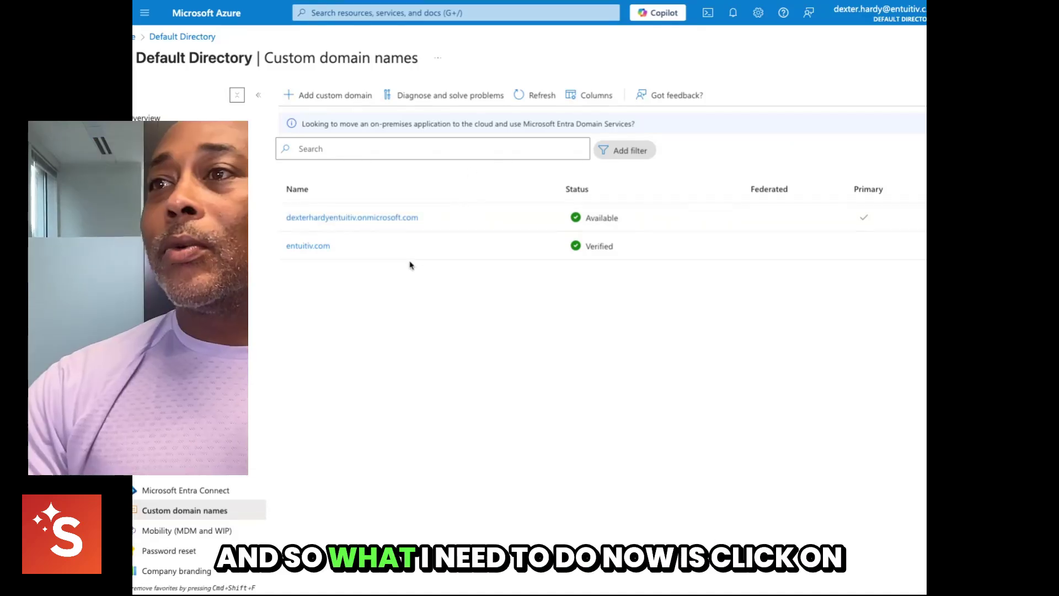
- Make entuitiv.com the primary domain, then close its details and reload the list
{"action": "left_click", "coordinate": [308, 246]}
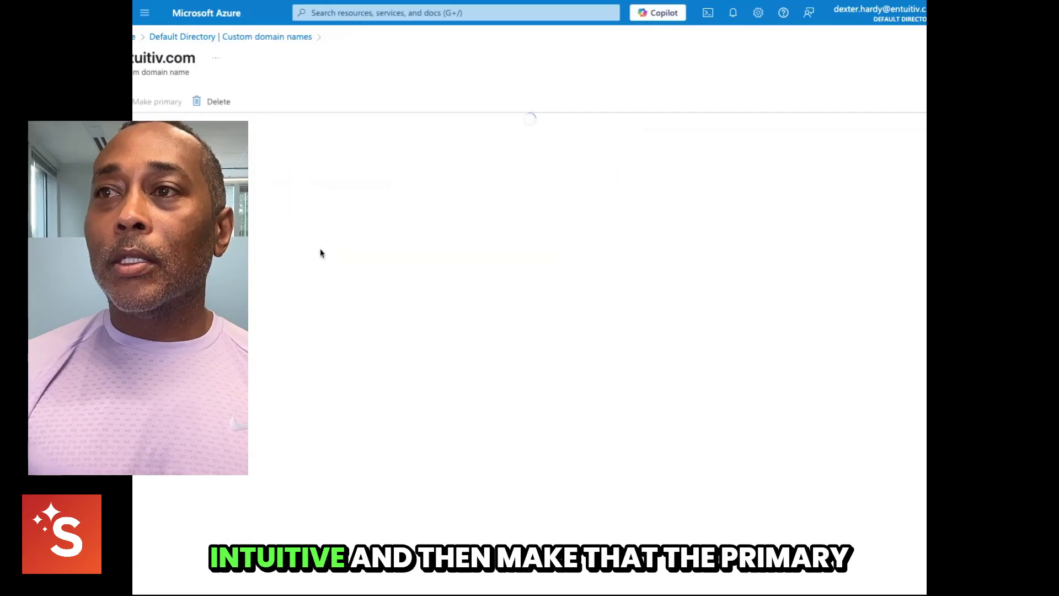
{"action": "left_click", "coordinate": [144, 102]}
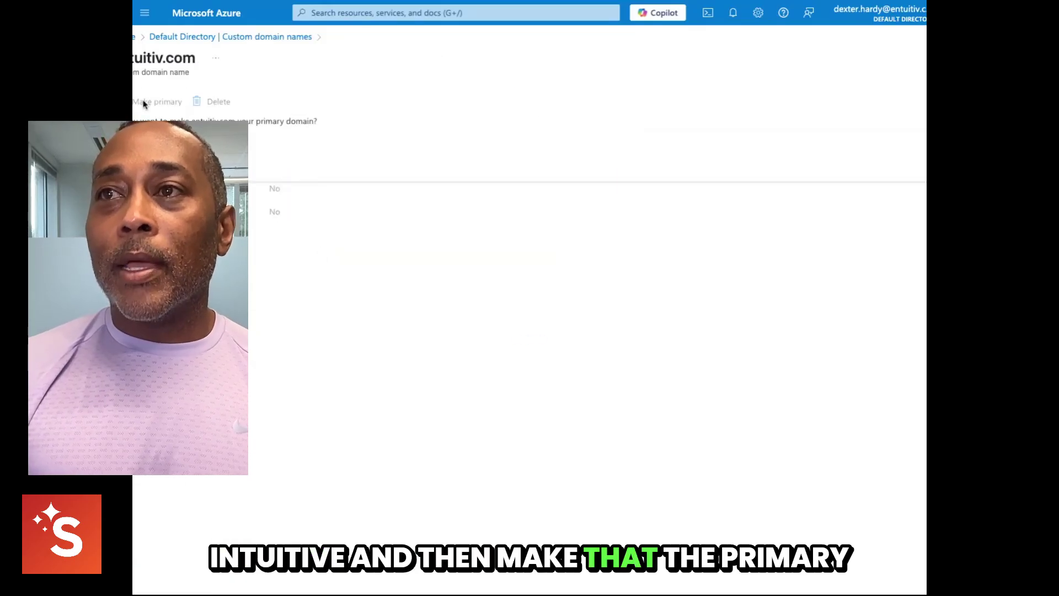
{"action": "left_click", "coordinate": [136, 146]}
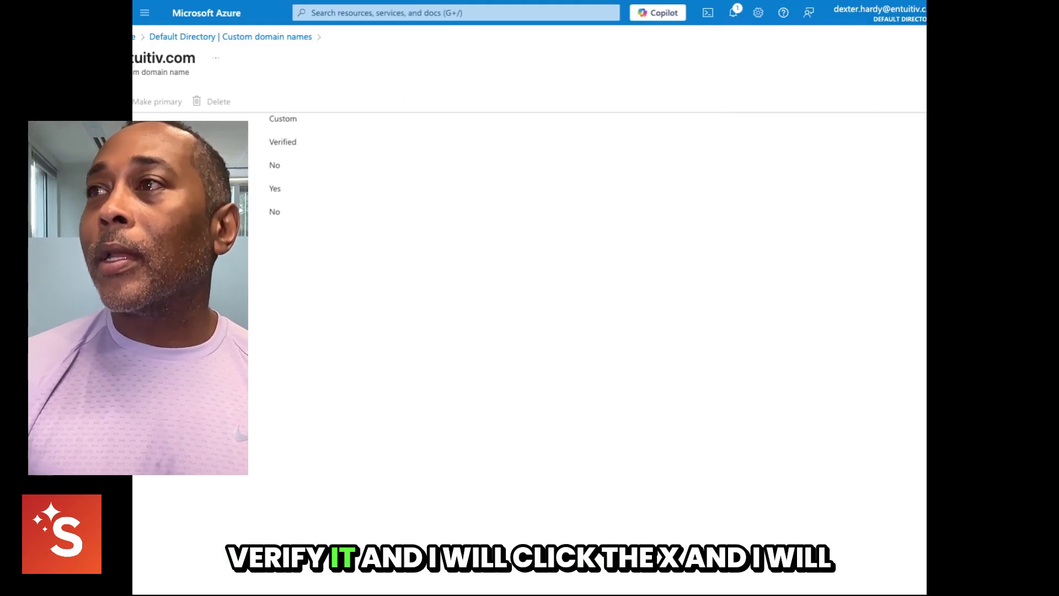
{"action": "left_click", "coordinate": [944, 58]}
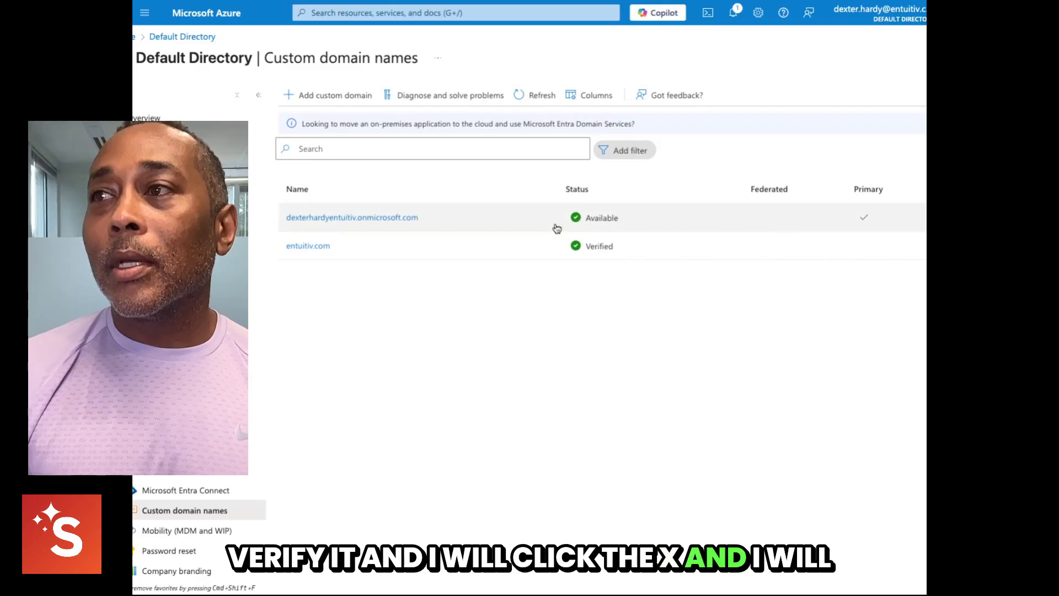
{"action": "left_click", "coordinate": [163, 0]}
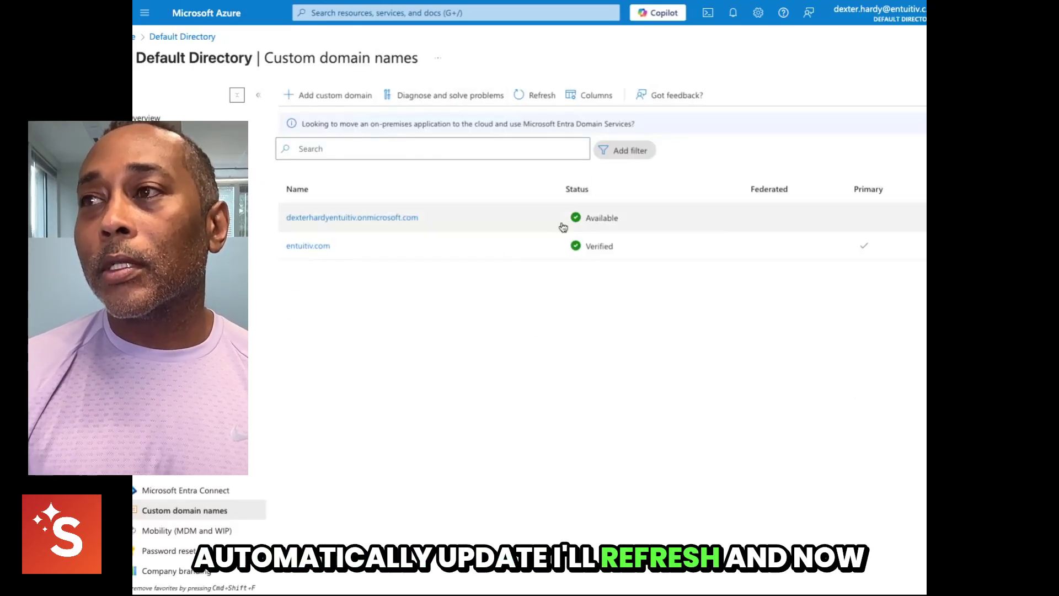